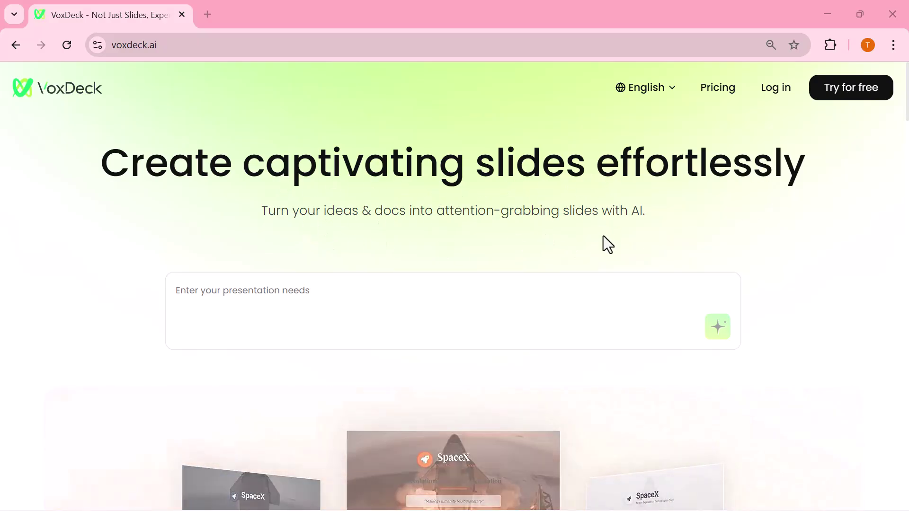
Browse the Recommended for you gallery of sample presentations.
scroll(541, 244, "down", 3)
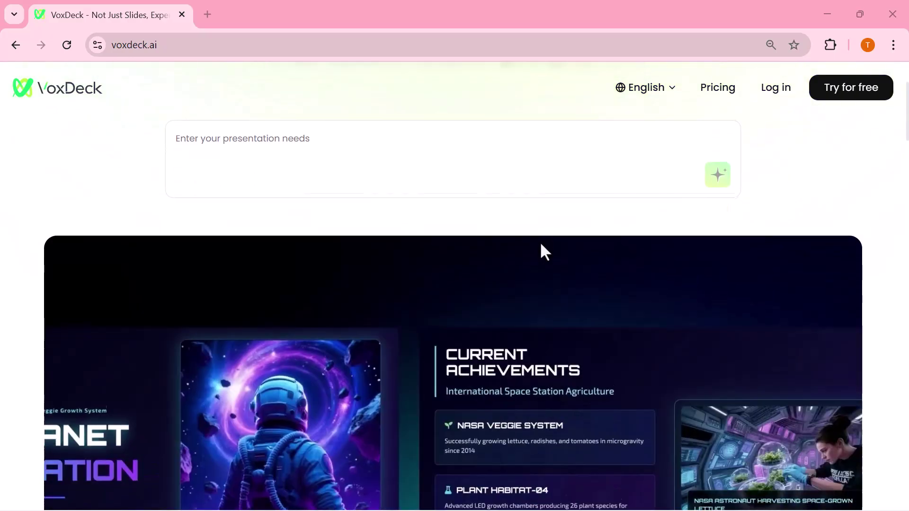
scroll(540, 242, "down", 2)
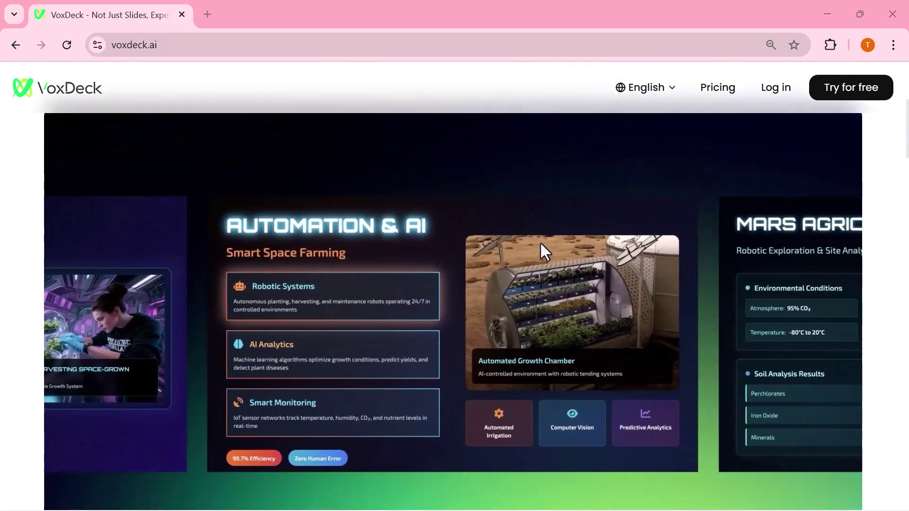
scroll(541, 245, "down", 2)
scroll(541, 243, "down", 1)
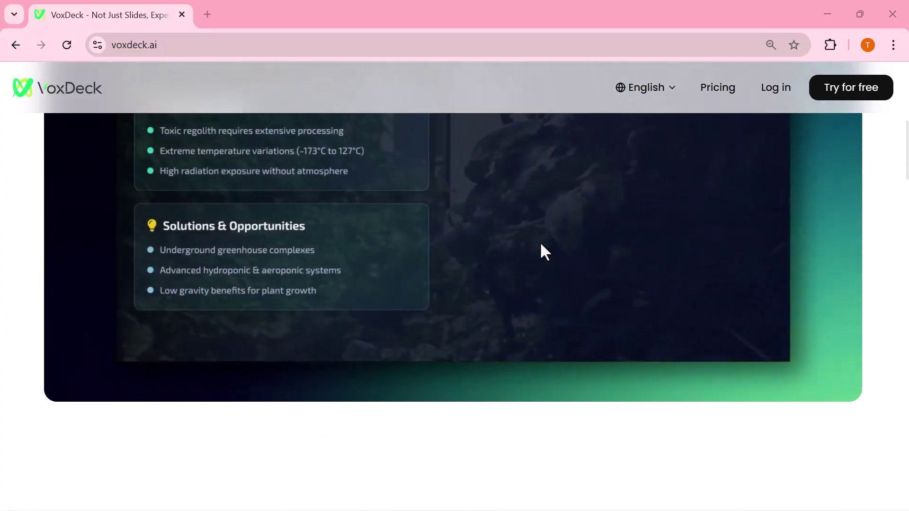
scroll(541, 243, "down", 2)
scroll(541, 243, "down", 2)
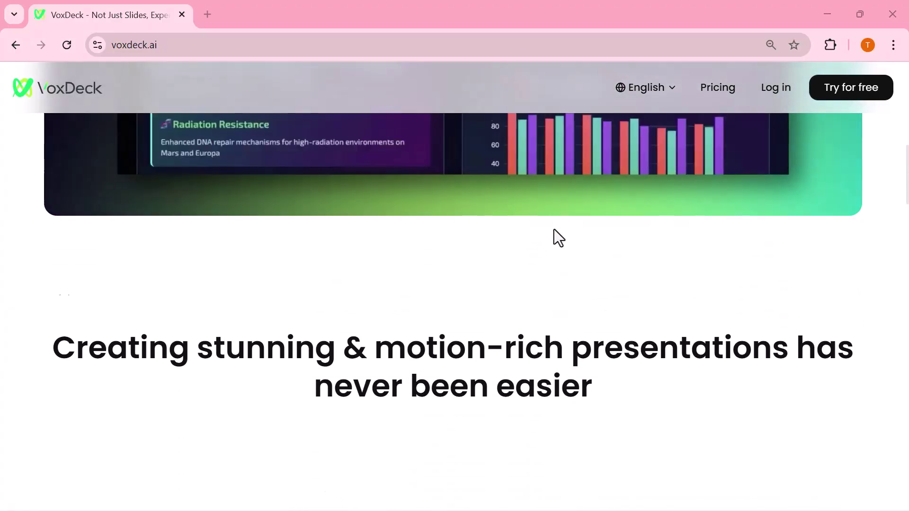
scroll(554, 237, "down", 4)
scroll(556, 227, "down", 3)
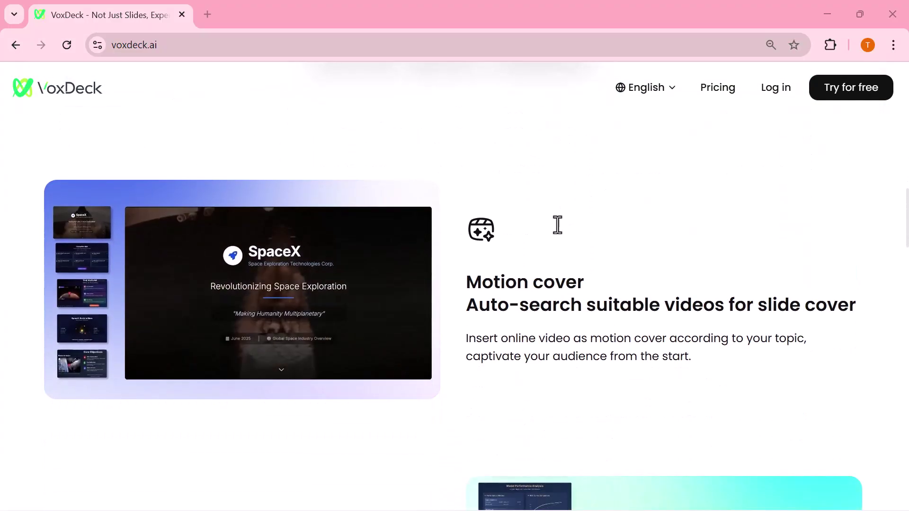
scroll(557, 225, "down", 3)
scroll(558, 225, "down", 2)
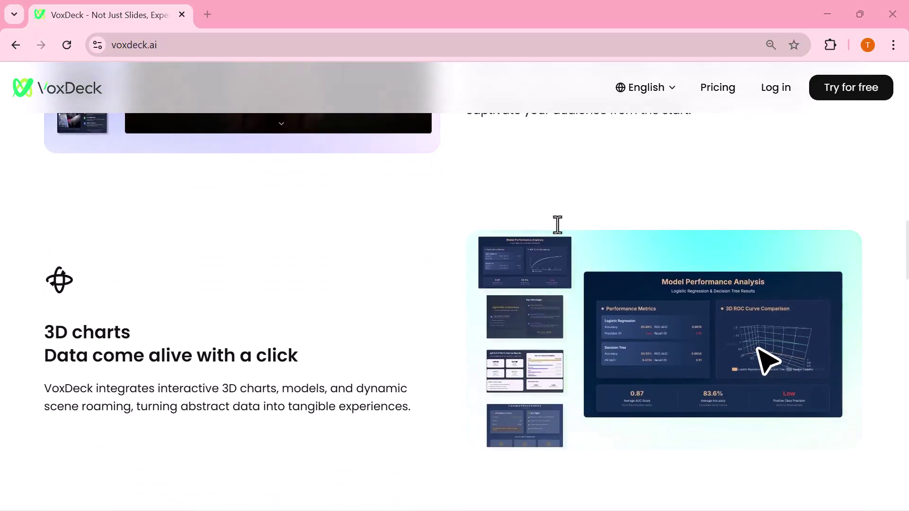
scroll(557, 225, "down", 3)
scroll(558, 225, "down", 2)
scroll(558, 224, "down", 3)
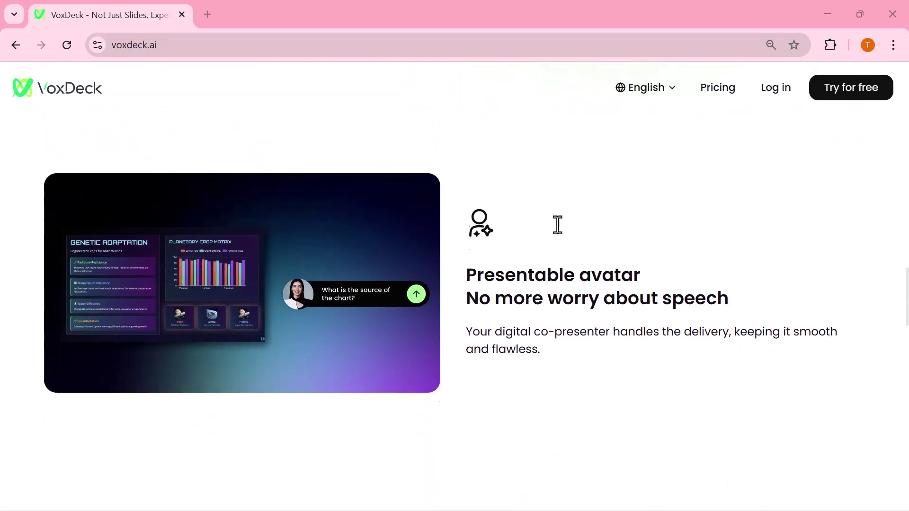
scroll(558, 225, "down", 2)
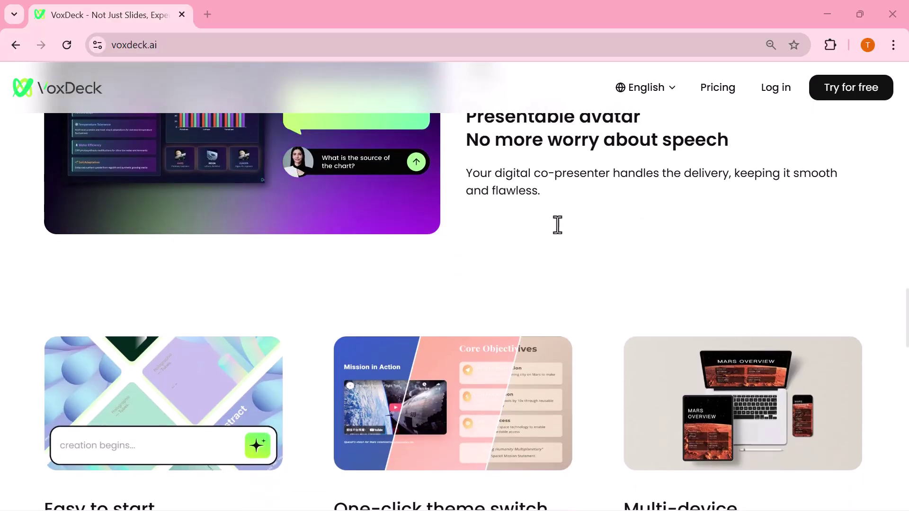
scroll(557, 226, "down", 2)
scroll(556, 226, "down", 2)
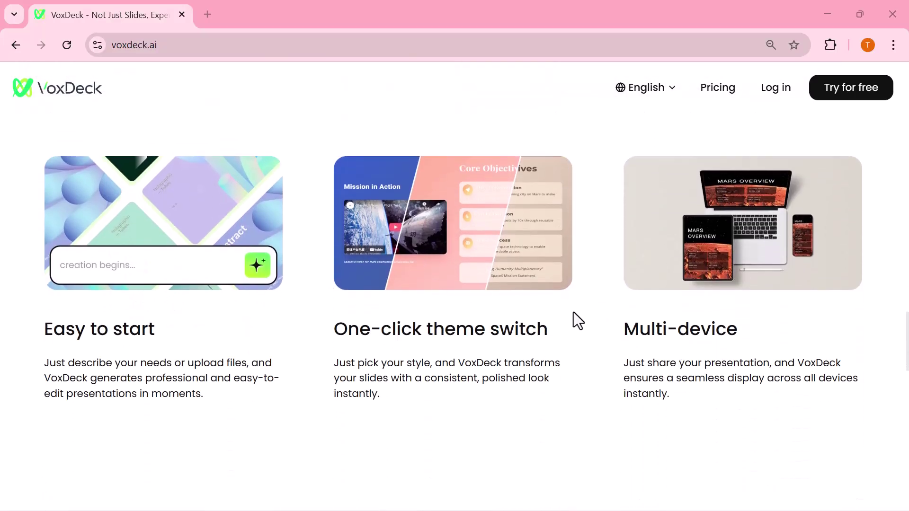
scroll(559, 316, "down", 2)
scroll(558, 316, "down", 3)
scroll(557, 310, "down", 2)
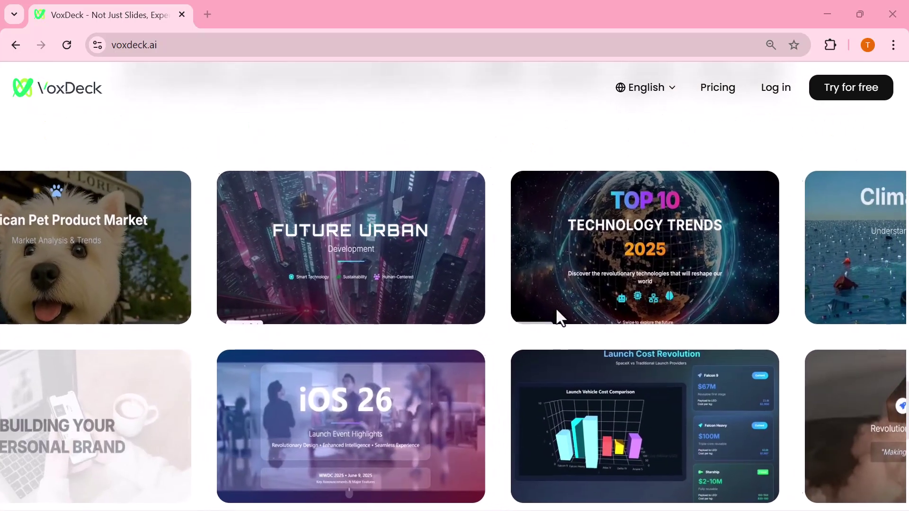
scroll(557, 311, "down", 1)
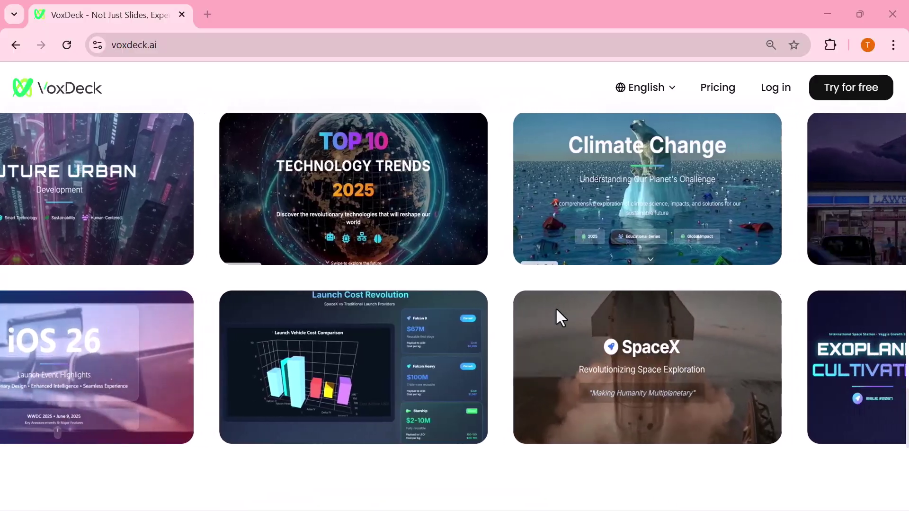
scroll(556, 308, "down", 1)
scroll(556, 308, "down", 3)
scroll(556, 309, "down", 1)
scroll(556, 308, "down", 4)
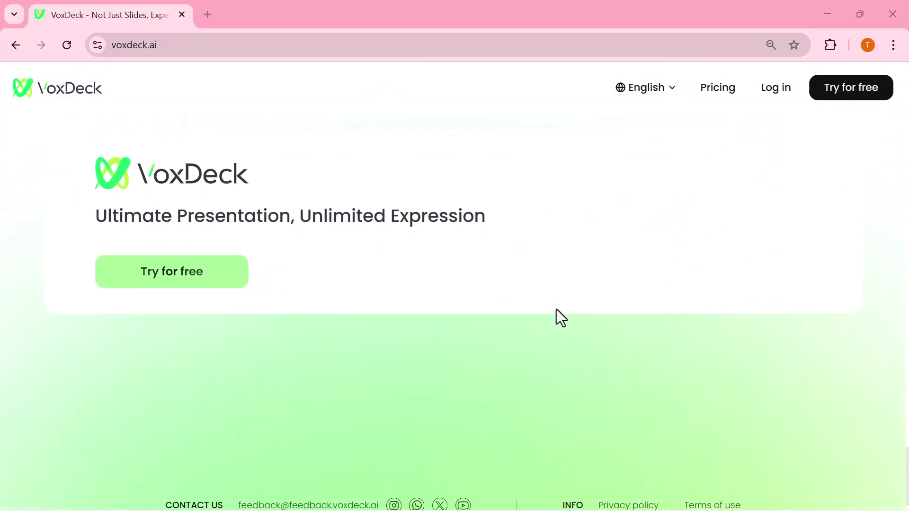
scroll(556, 309, "down", 1)
scroll(556, 309, "up", 2)
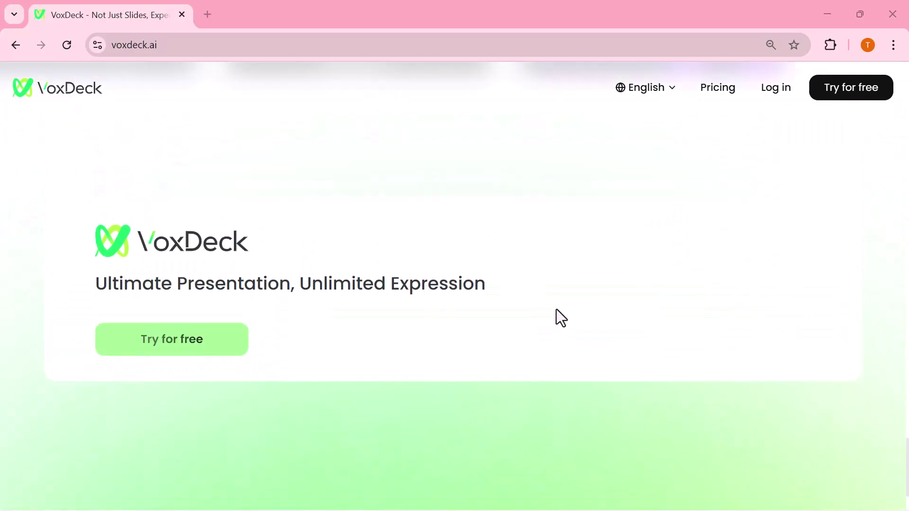
scroll(556, 309, "up", 2)
scroll(556, 309, "up", 1)
scroll(556, 308, "up", 1)
scroll(556, 308, "up", 2)
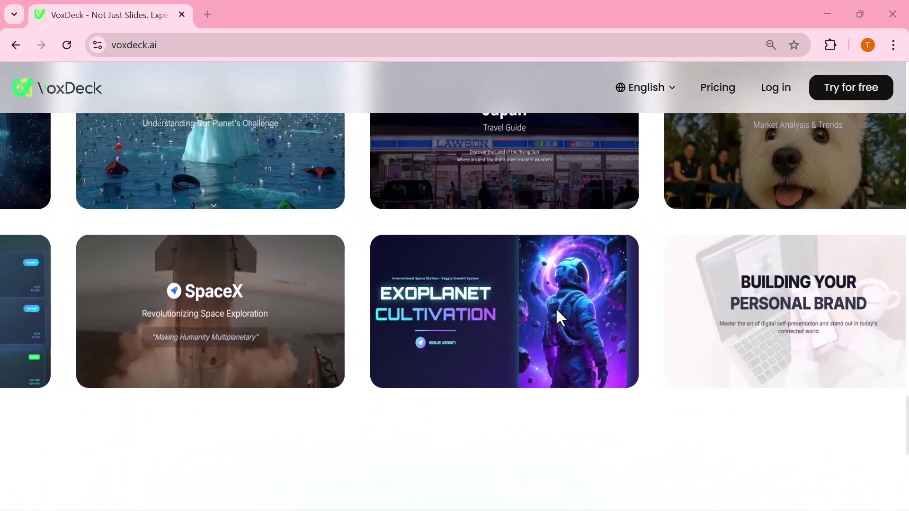
scroll(556, 308, "up", 3)
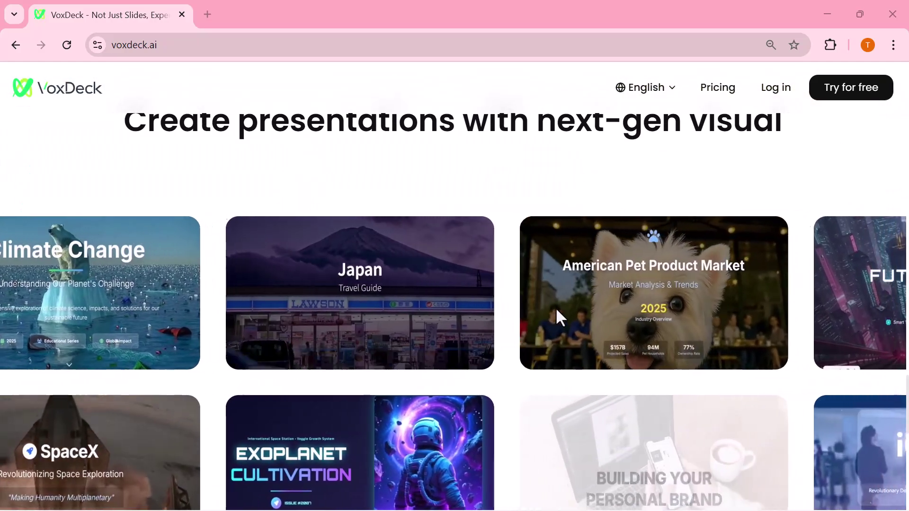
scroll(672, 302, "down", 5)
scroll(673, 301, "down", 5)
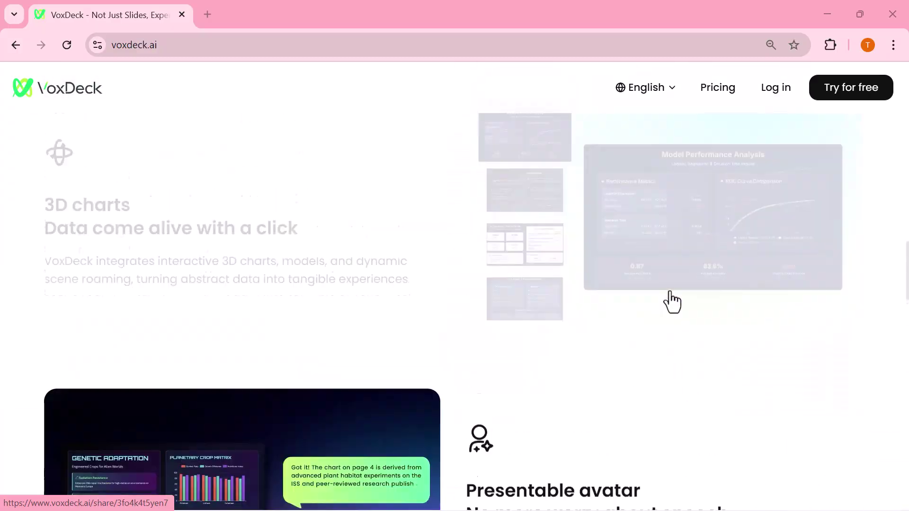
scroll(673, 301, "down", 5)
scroll(673, 302, "up", 5)
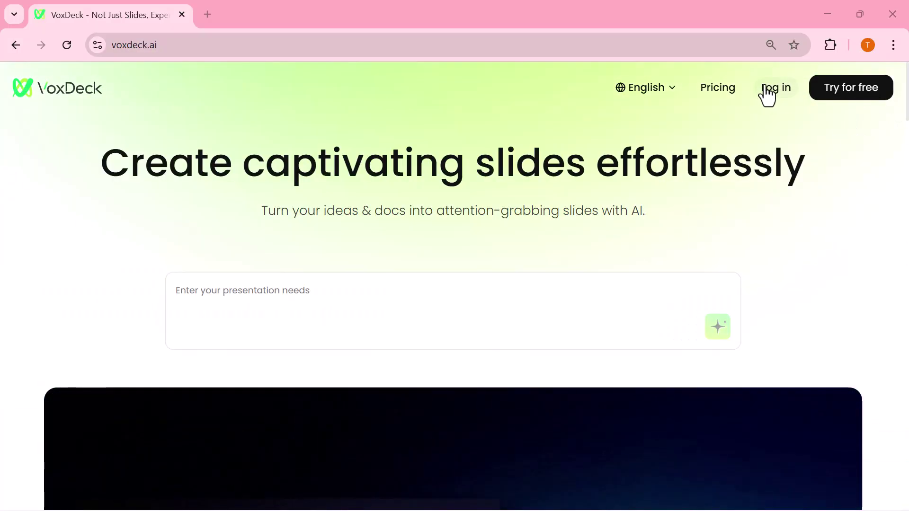
Sign in to a VoxDeck account and scroll back to the prompt area.
left_click(767, 91)
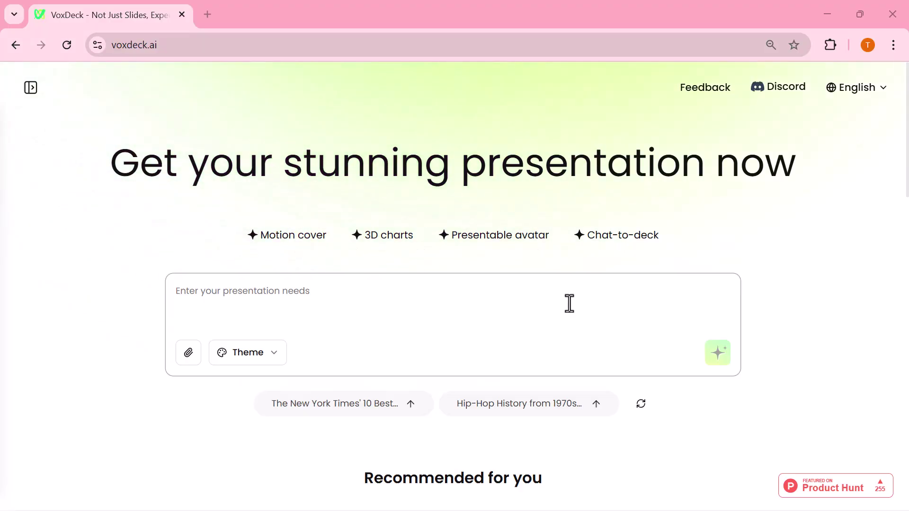
scroll(569, 305, "down", 3)
scroll(570, 303, "down", 2)
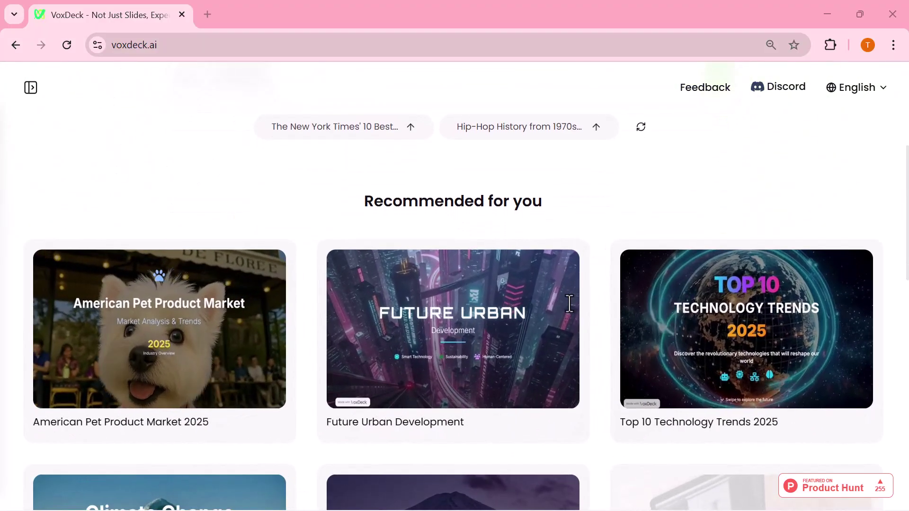
scroll(570, 304, "down", 5)
scroll(569, 304, "down", 5)
scroll(570, 303, "down", 5)
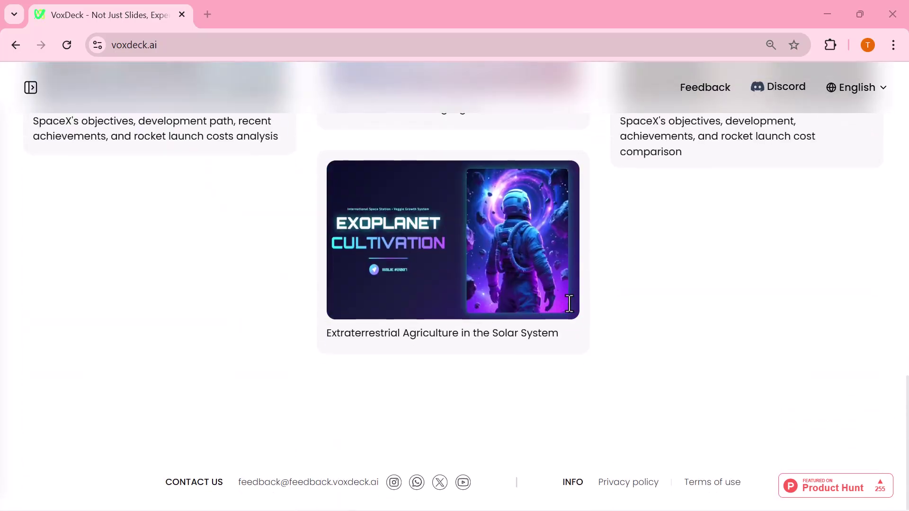
scroll(570, 304, "up", 10)
scroll(570, 304, "up", 10)
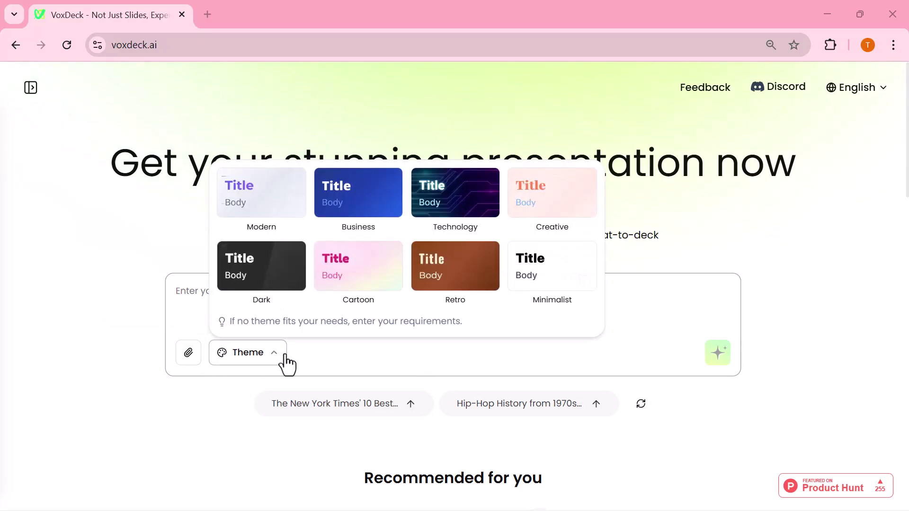
mouse_move(247, 352)
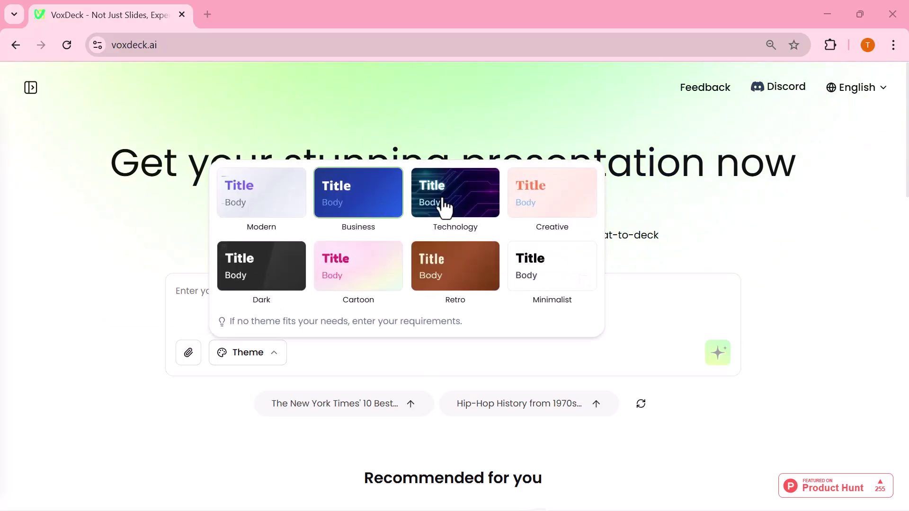
Enter the topic 'Emotional Intelligence in Leadership', pick the Retro theme and start generating.
left_click(270, 286)
type("Emotional Intelligence in Leadership")
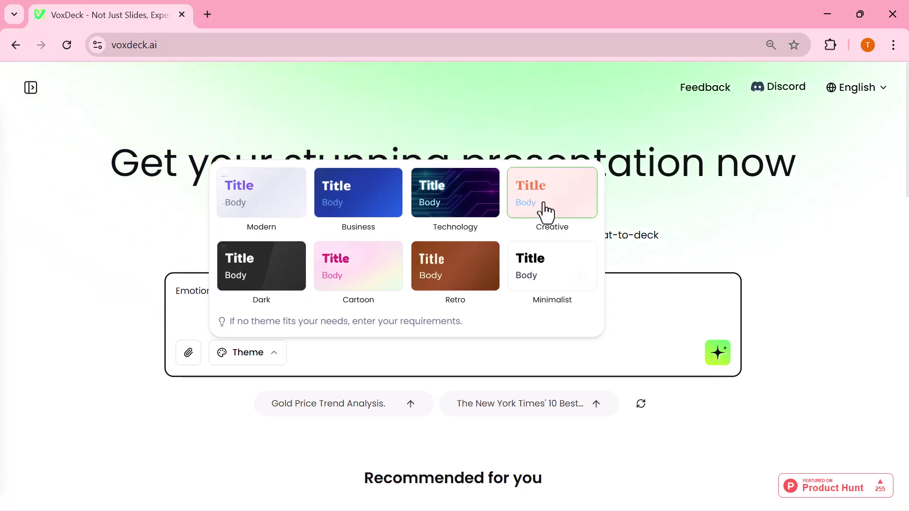
left_click(485, 271)
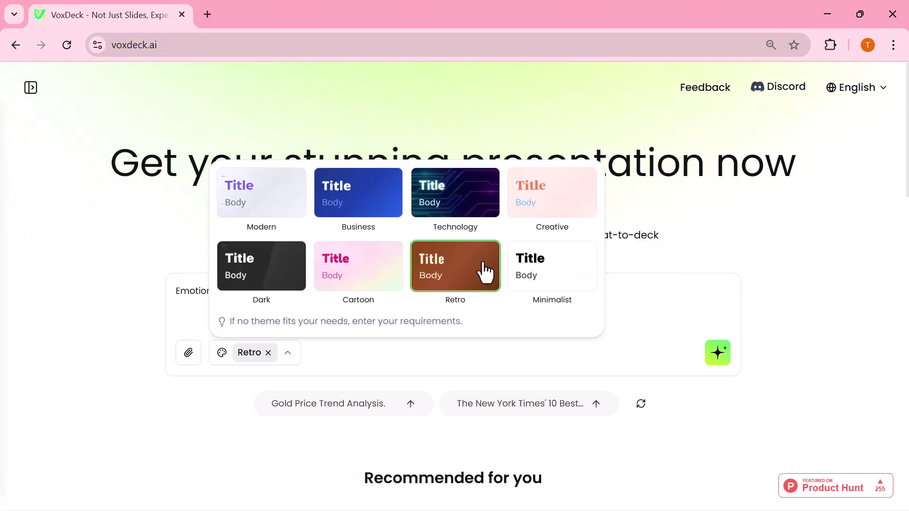
left_click(616, 356)
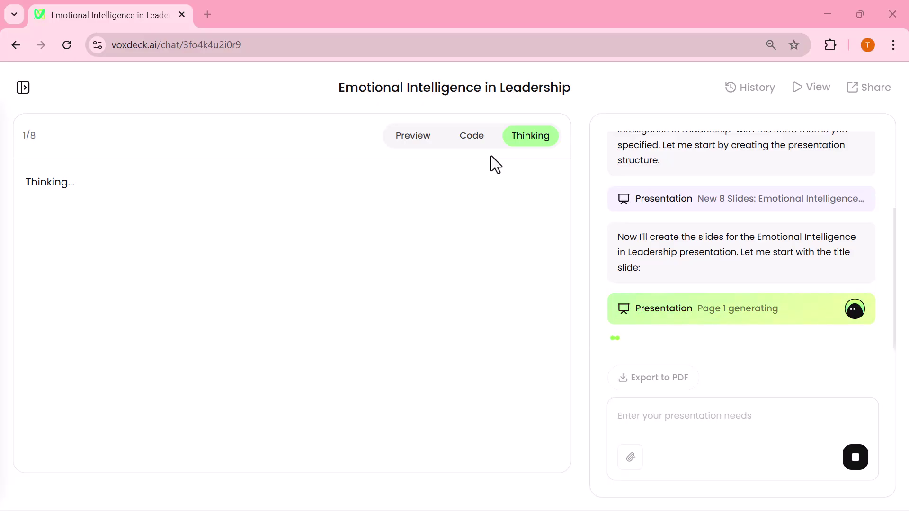
Look at the title slide's reasoning and code, then show its rendered Preview.
left_click(531, 144)
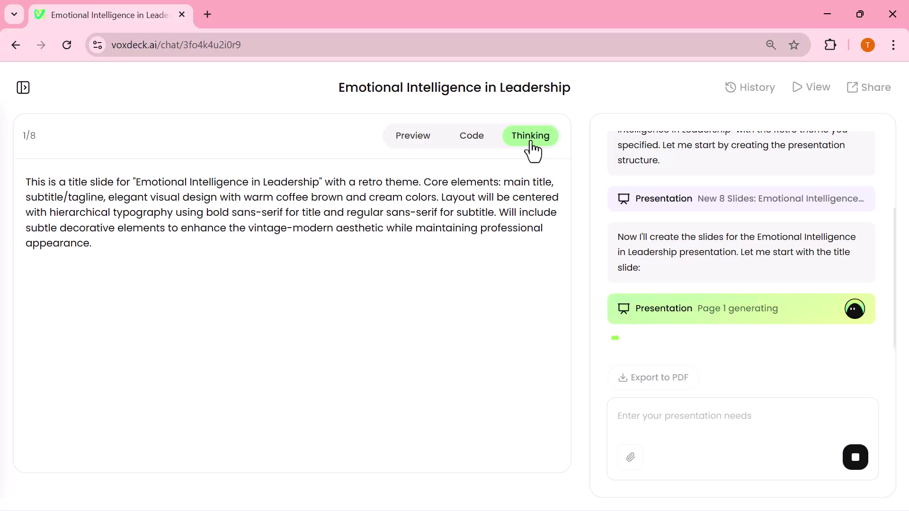
left_click(484, 142)
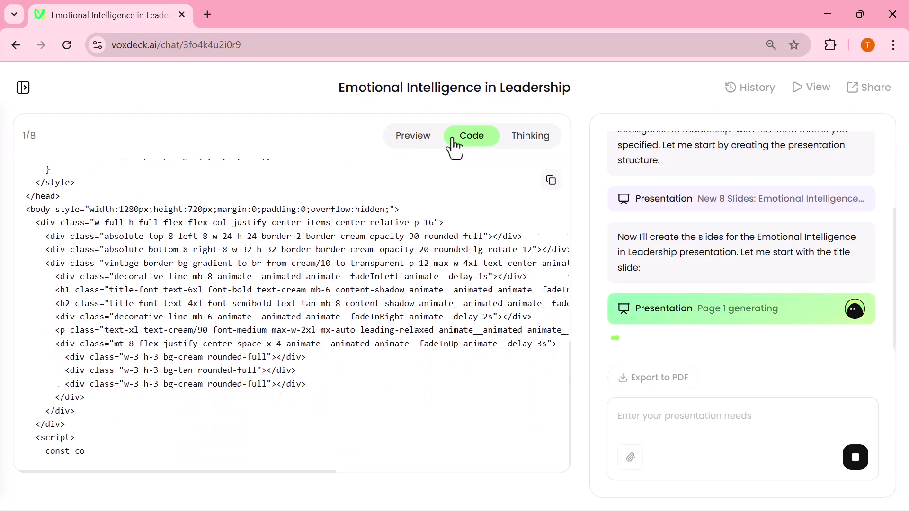
left_click(413, 138)
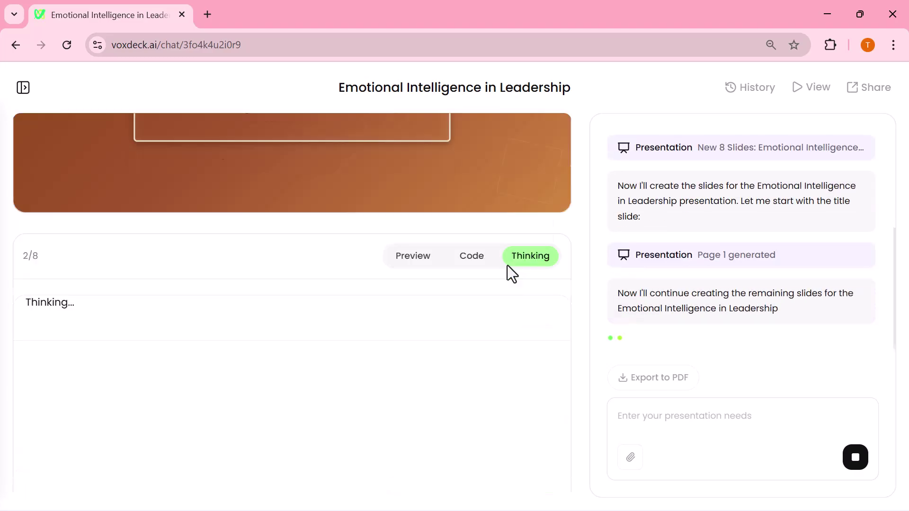
Scroll through slides 2–6 of the finished deck, then back up to the title slide.
scroll(311, 329, "down", 5)
scroll(311, 331, "down", 1)
scroll(312, 331, "down", 2)
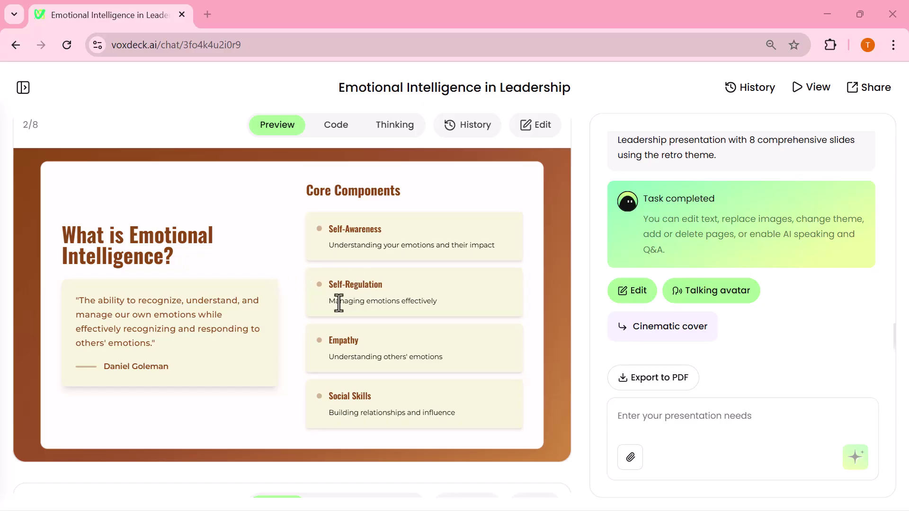
scroll(306, 311, "down", 4)
scroll(306, 310, "down", 2)
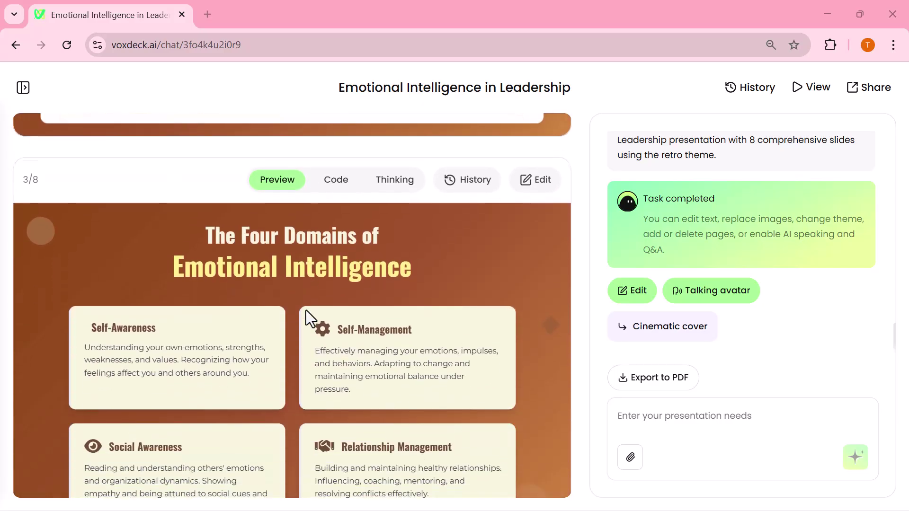
scroll(306, 311, "down", 1)
scroll(306, 311, "down", 1)
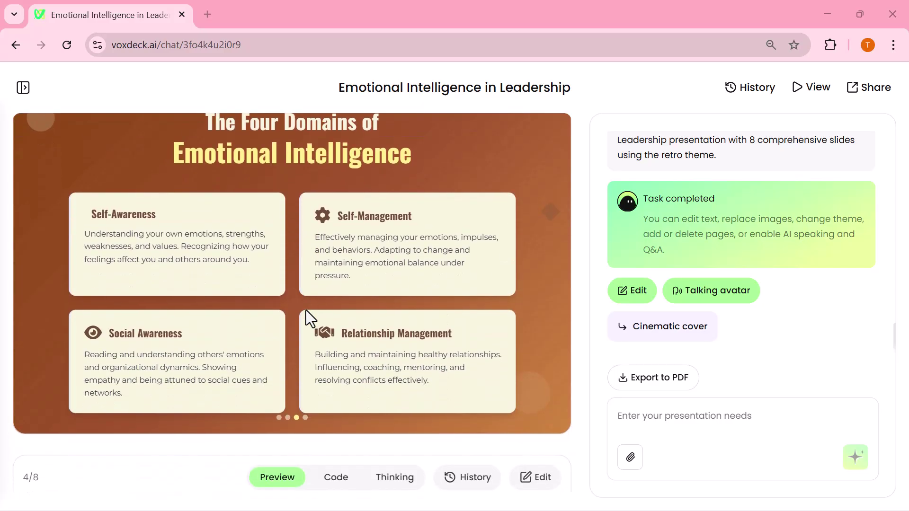
scroll(306, 311, "down", 5)
scroll(306, 311, "down", 2)
scroll(306, 311, "down", 1)
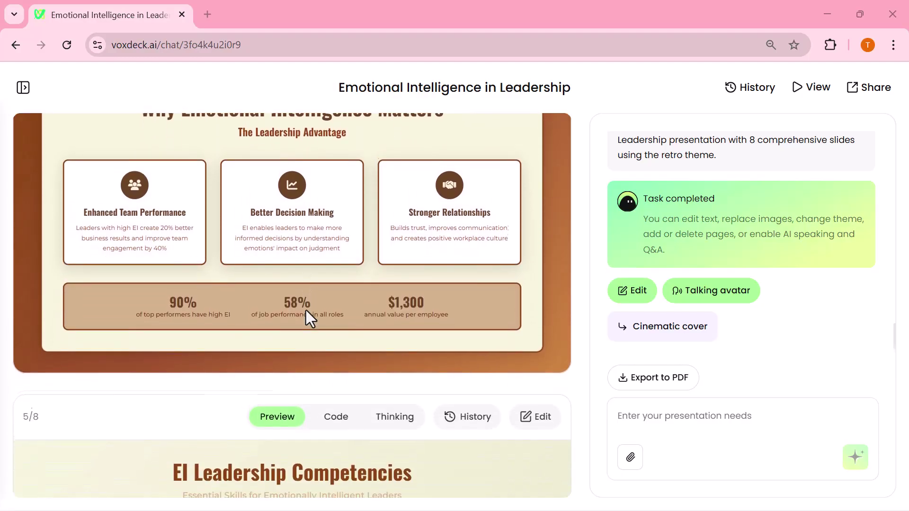
scroll(306, 310, "down", 1)
scroll(306, 311, "down", 3)
scroll(306, 311, "down", 5)
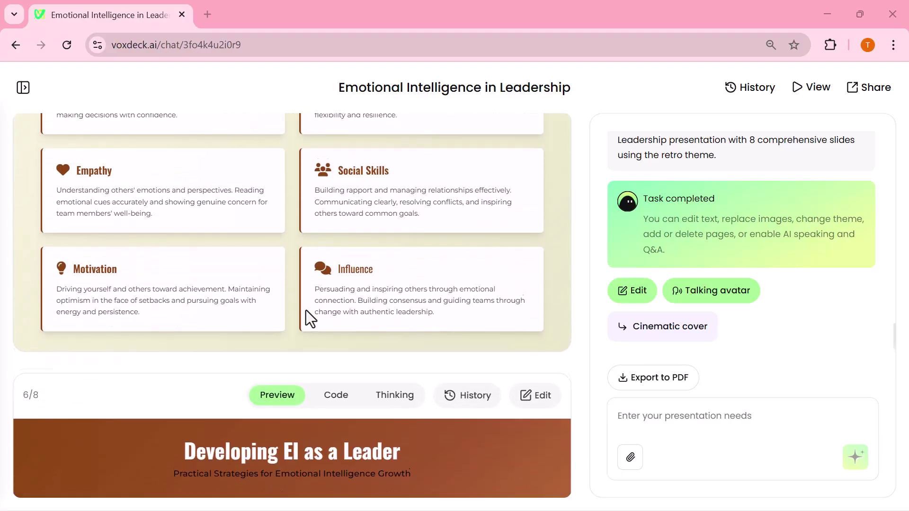
scroll(306, 311, "up", 5)
scroll(306, 310, "up", 15)
scroll(306, 311, "up", 5)
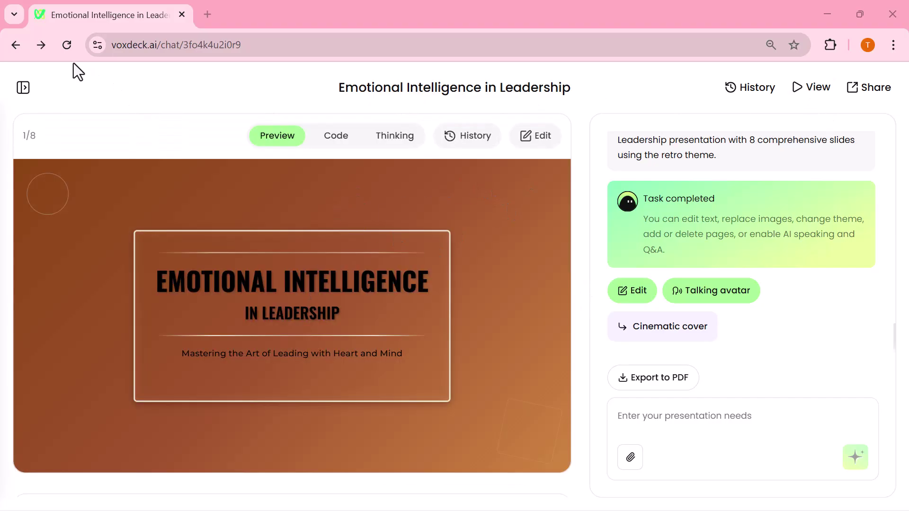
Set the cover title to size 62 in the Inter font.
left_click(535, 140)
left_click(362, 279)
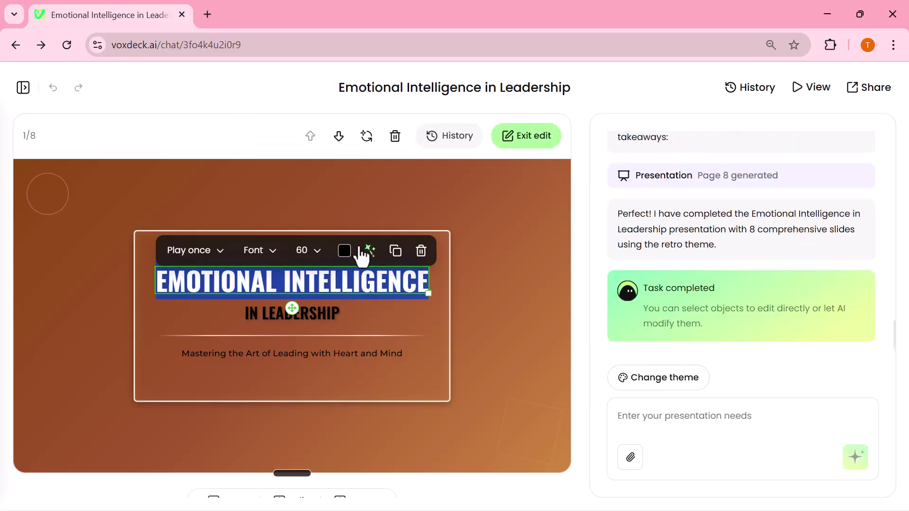
left_click(315, 251)
left_click(310, 373)
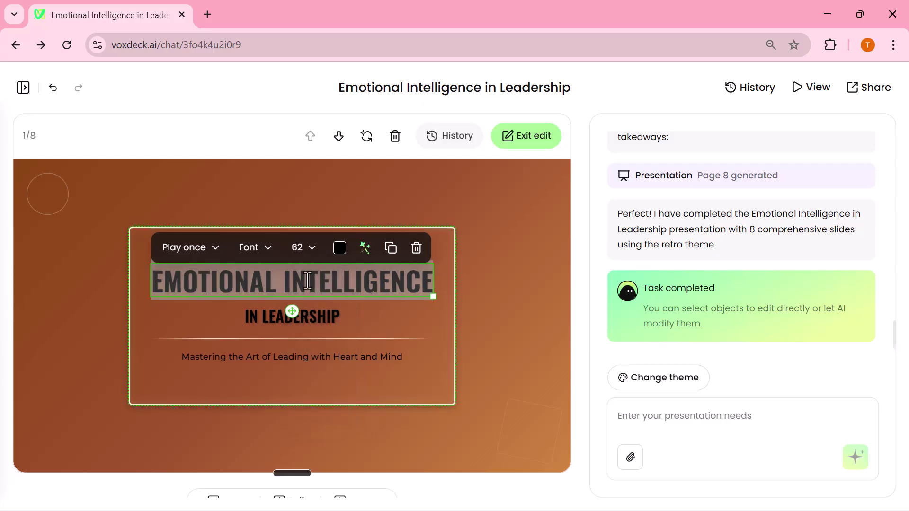
left_click(263, 250)
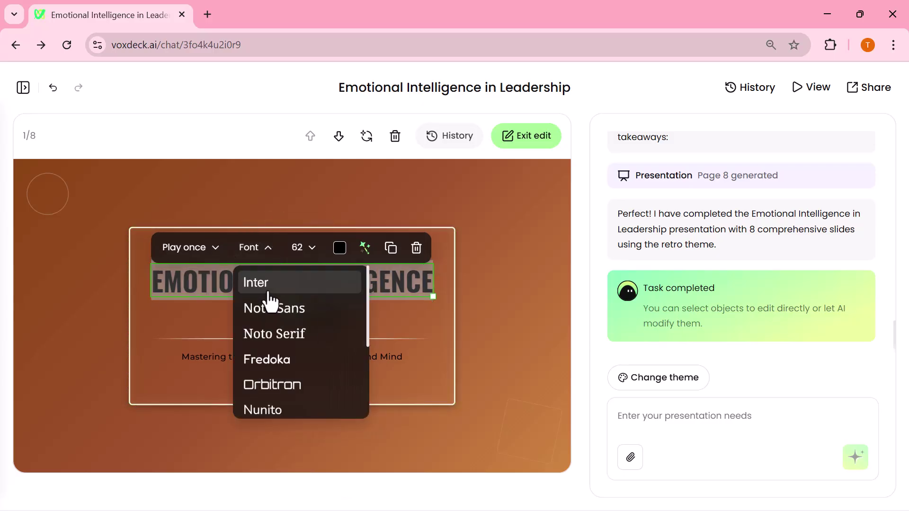
left_click(289, 310)
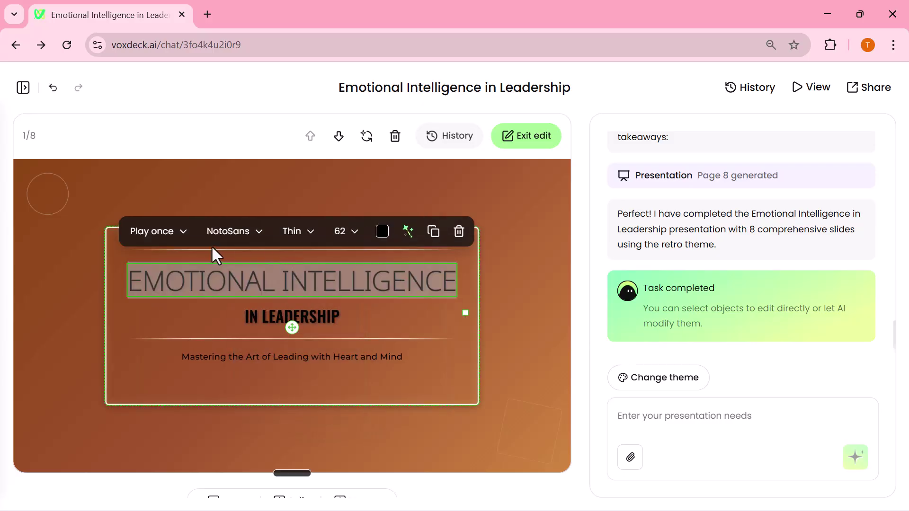
left_click(251, 232)
left_click(246, 269)
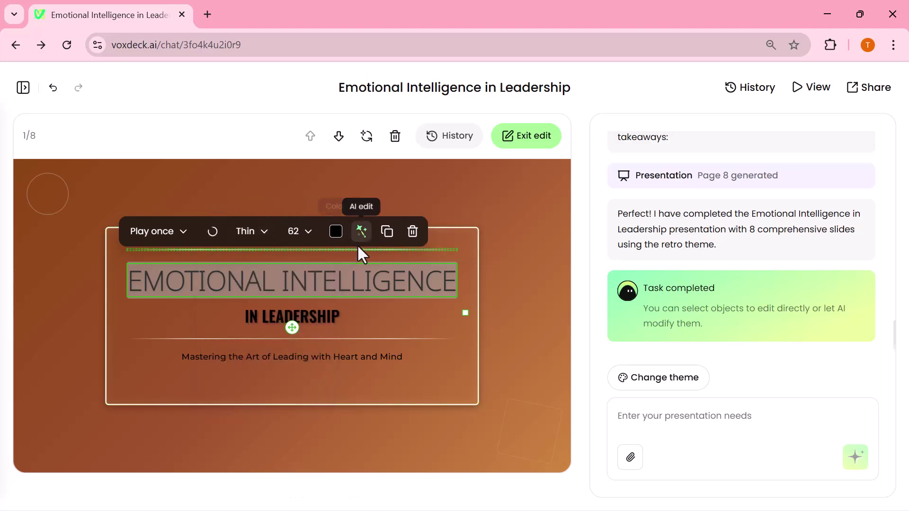
Try brown and green on the title text, then revert it to black.
left_click(337, 232)
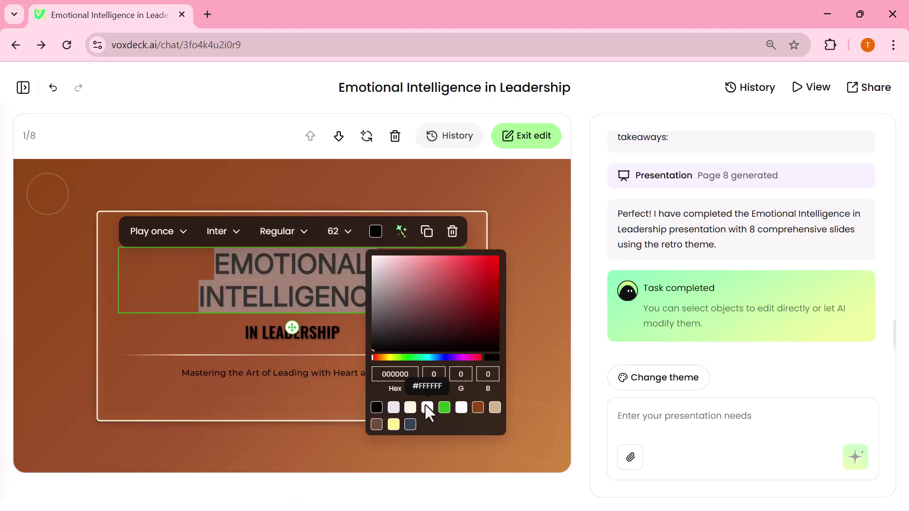
left_click(376, 425)
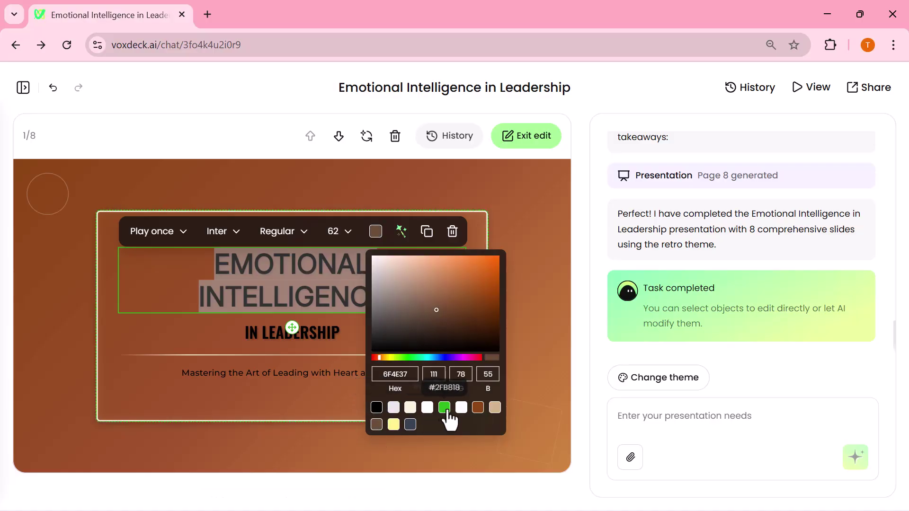
left_click(444, 408)
left_click(297, 428)
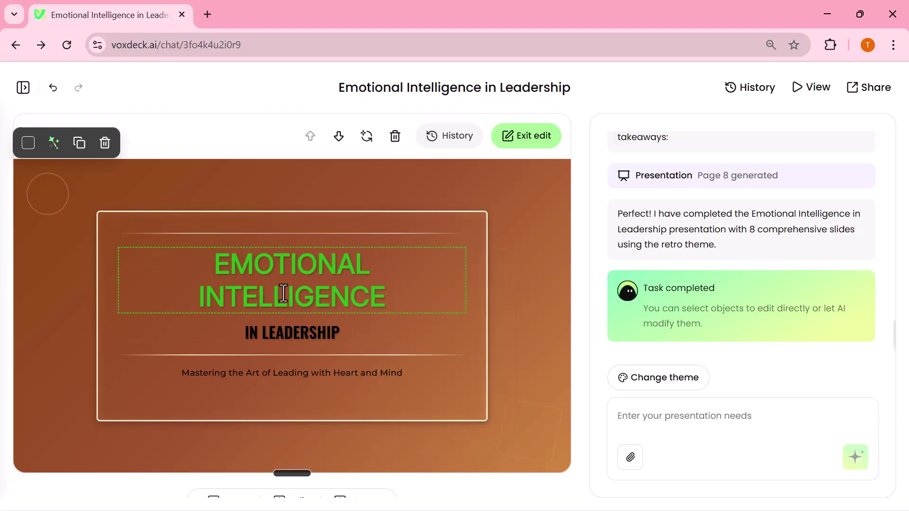
key("Escape")
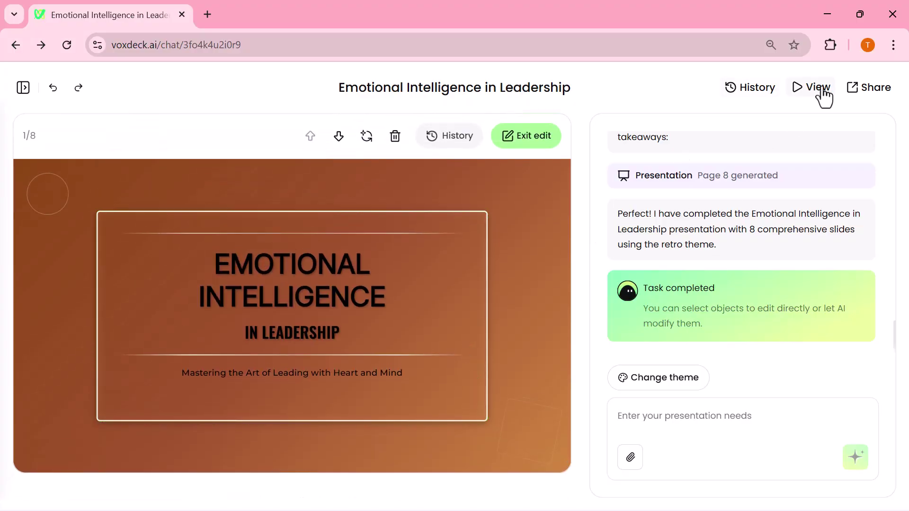
Present full screen to the 'What is Emotional Intelligence?' slide, then switch to Scroll display mode.
left_click(820, 92)
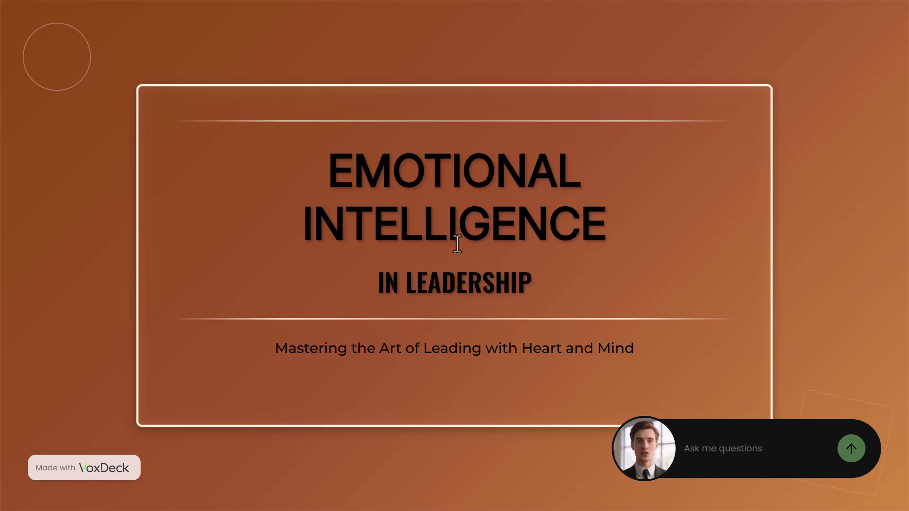
key("Right")
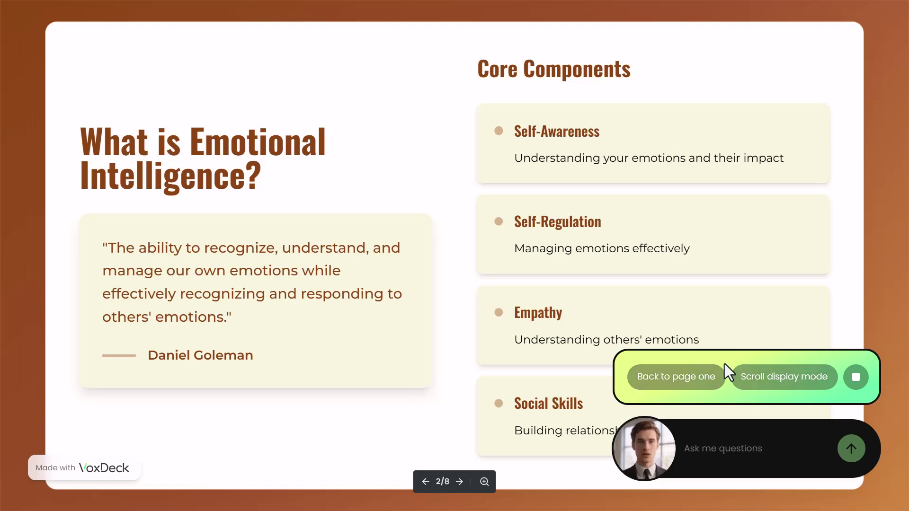
left_click(753, 391)
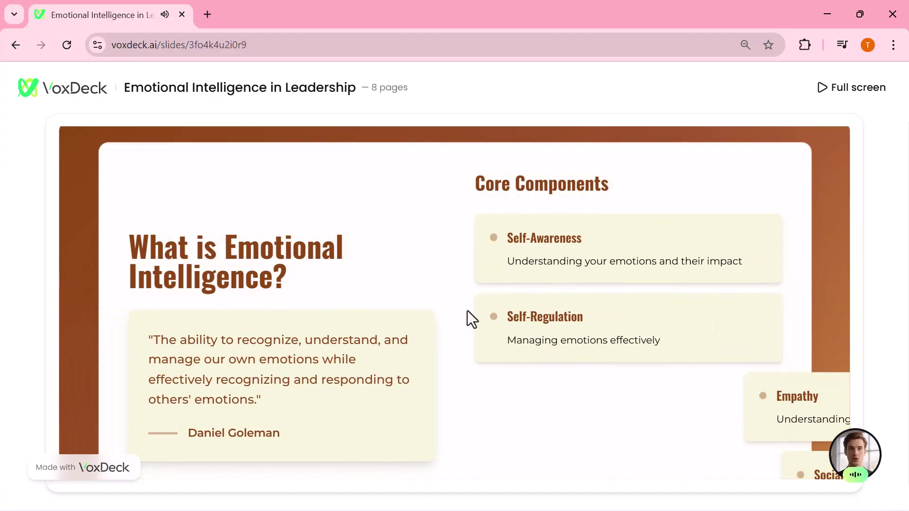
Expand the avatar's question panel, return to page 1, and go back to the deck editor.
left_click(857, 469)
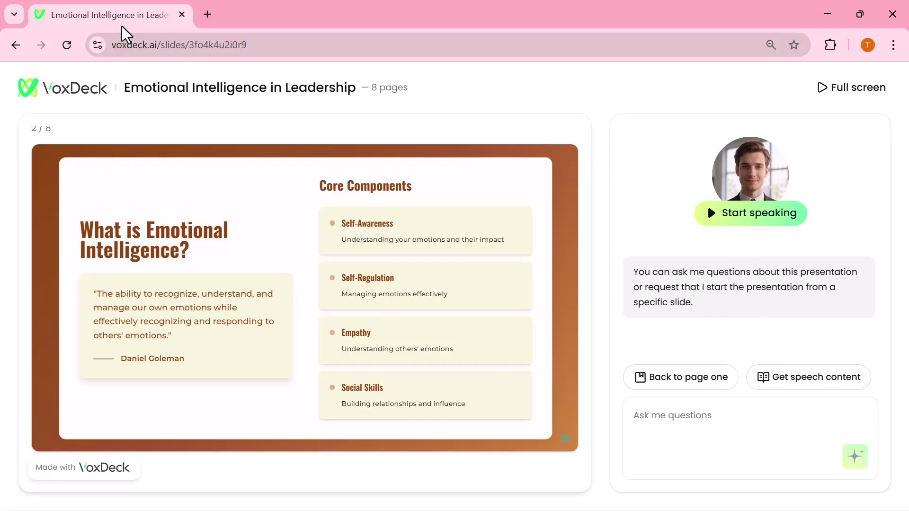
key("Left")
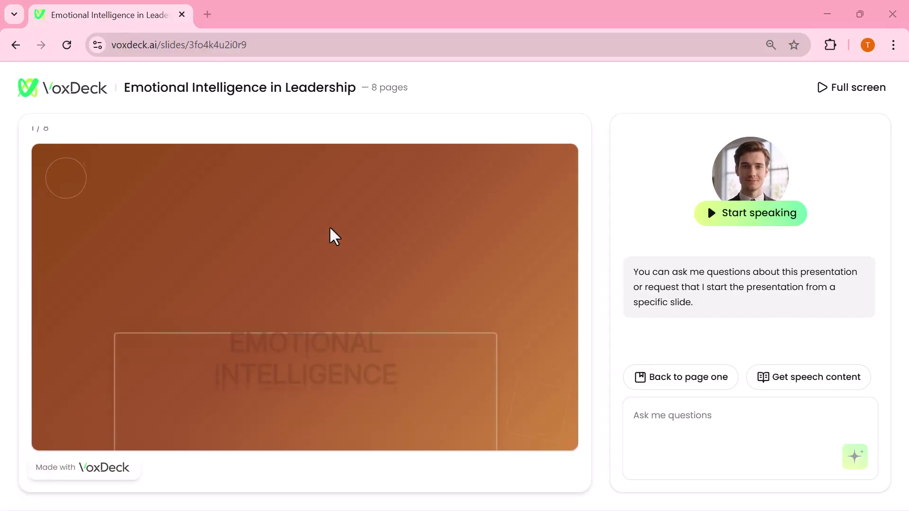
key("alt+Left")
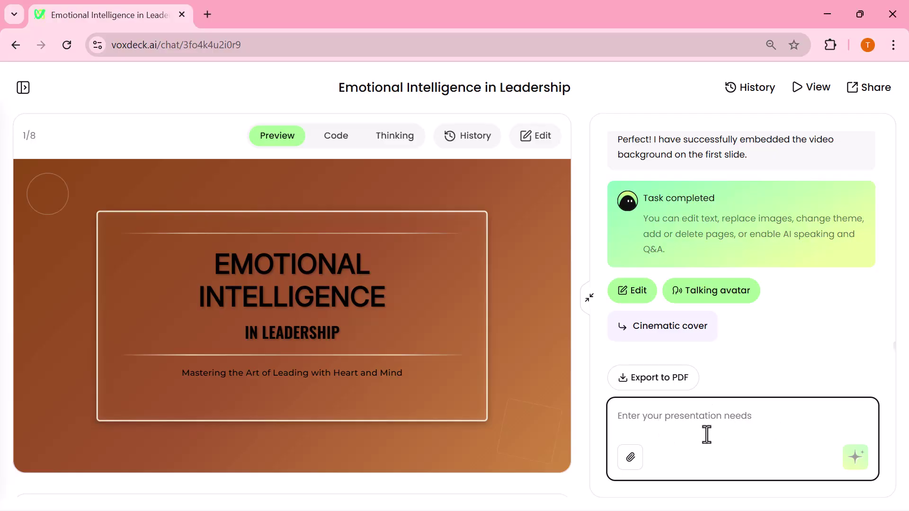
Ask the AI chat for a 'Moving, cinematic background' on the cover slide.
type("Moving, cinematic background")
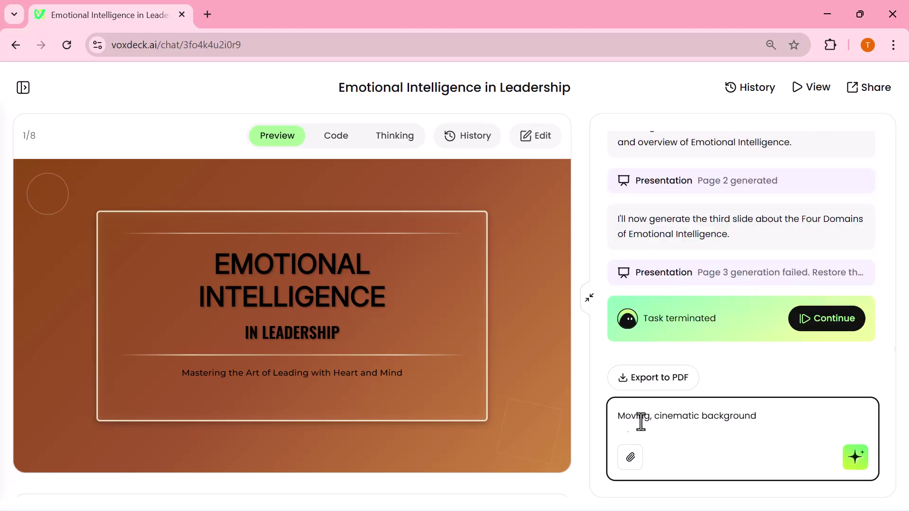
left_click(857, 459)
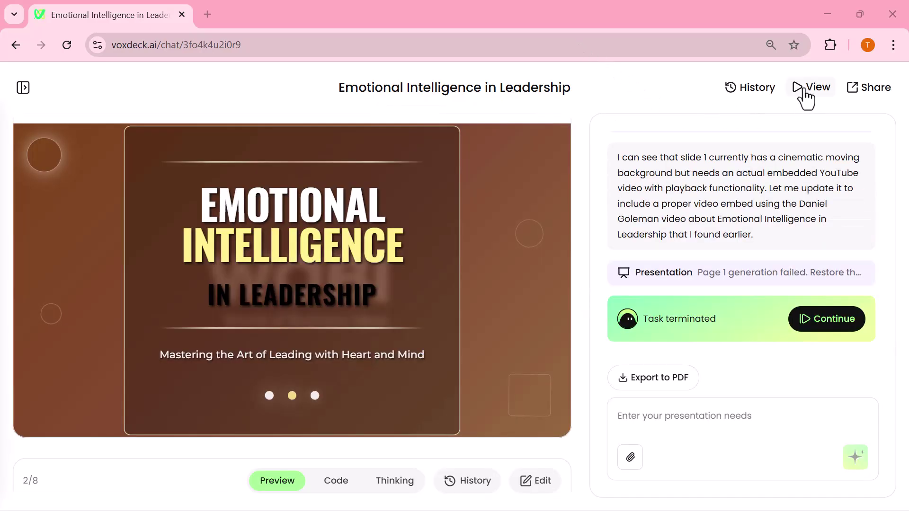
Play the updated deck full screen up to the Essential EI Competencies slide.
left_click(805, 91)
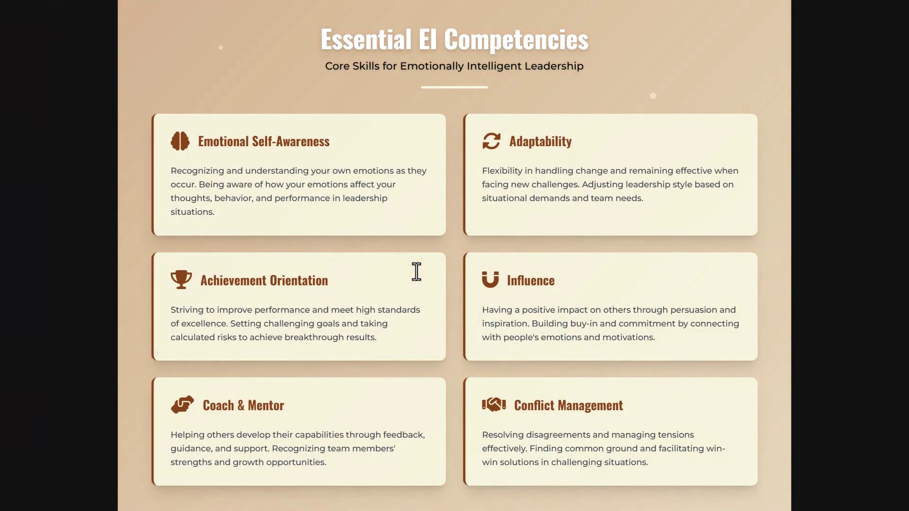
Advance through Developing EI as a Leader and EI in Action to Key Takeaways.
key("Right")
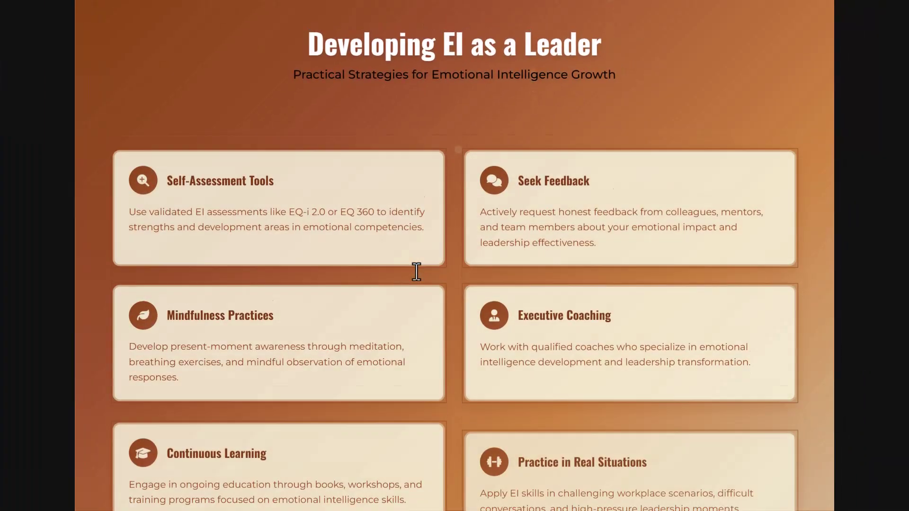
key("Right")
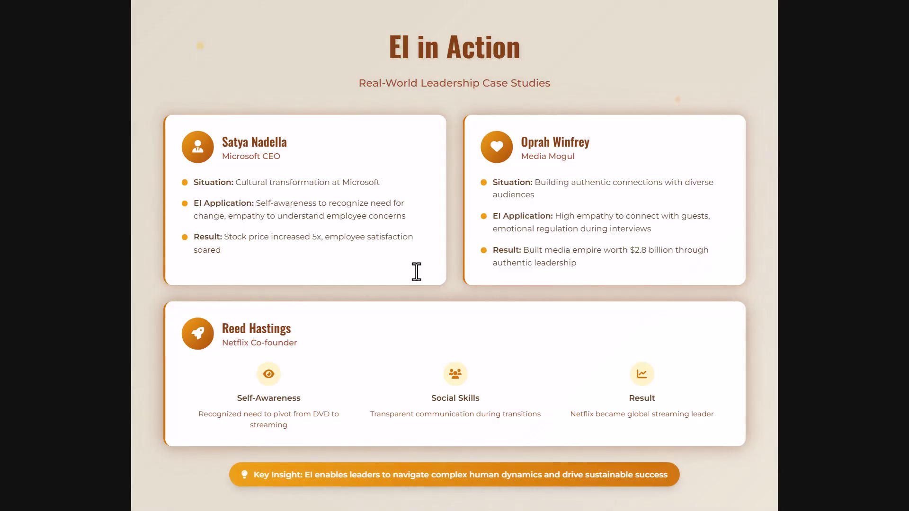
key("Right")
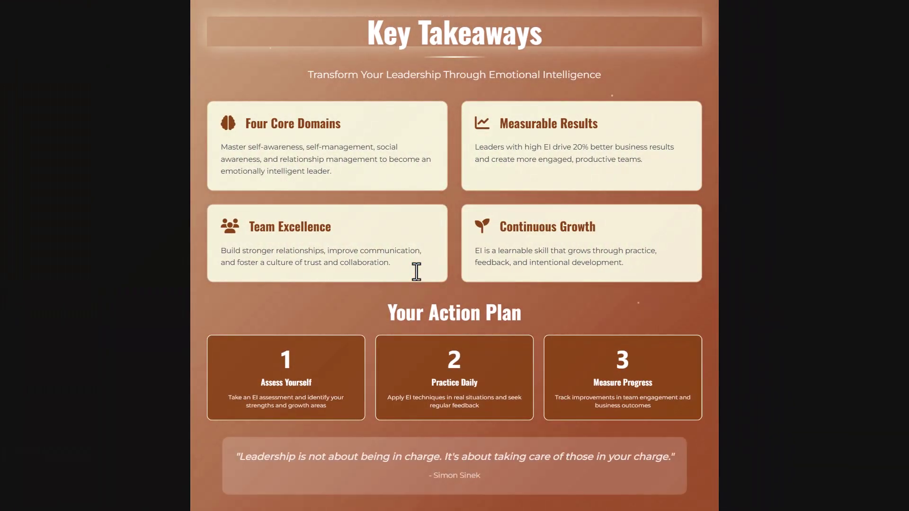
Leave the slideshow and export the Emotional Intelligence deck as a PDF.
key("Escape")
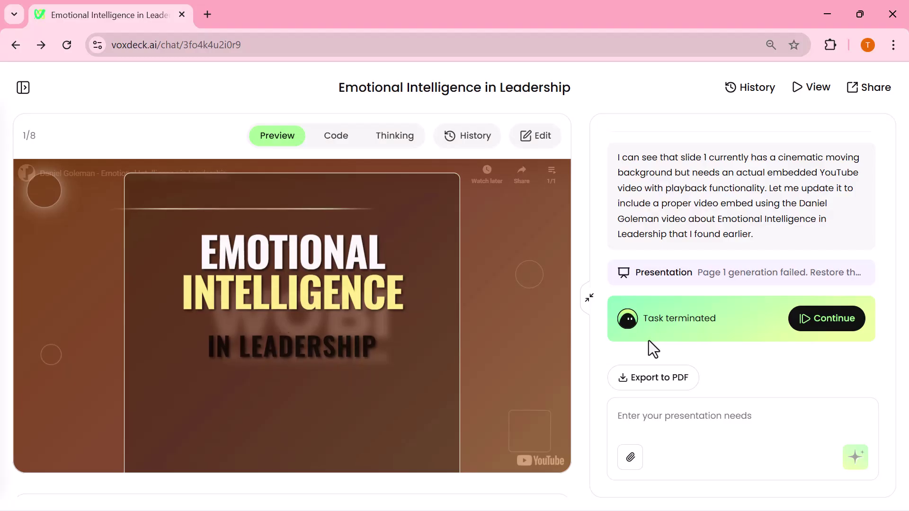
left_click(665, 376)
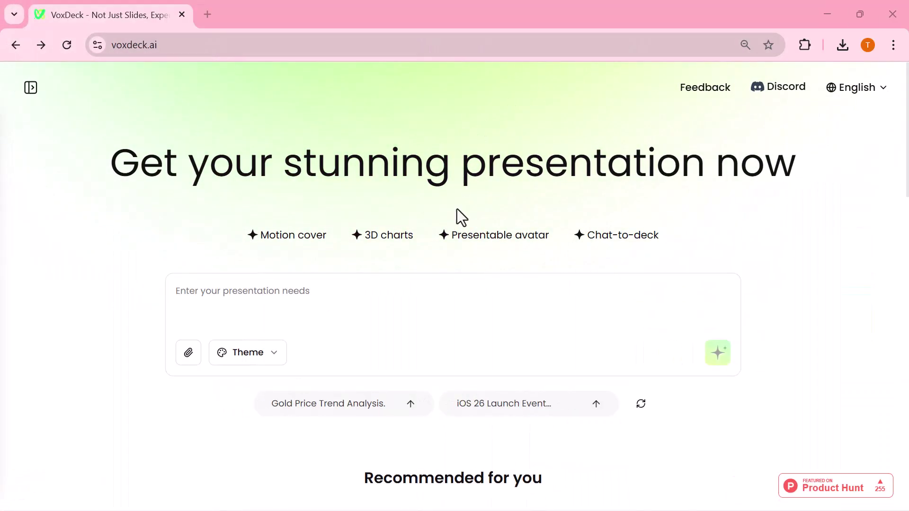
Generate 'The Psychology of Motivation' deck using the Modern theme.
left_click(336, 306)
type("The Psychology of Motivation")
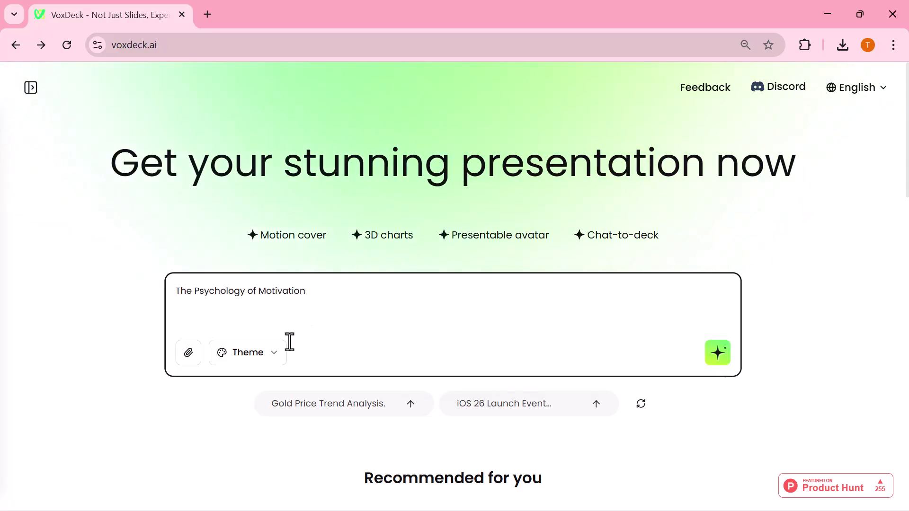
left_click(265, 353)
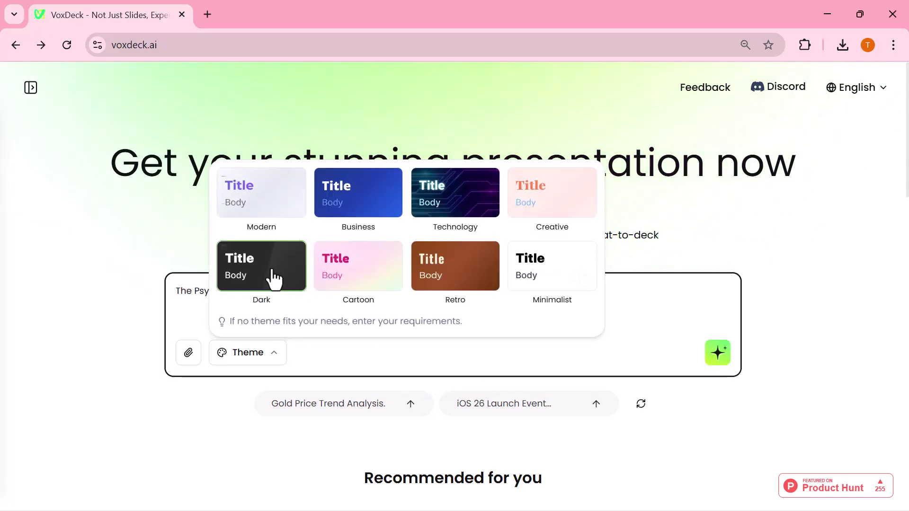
left_click(274, 213)
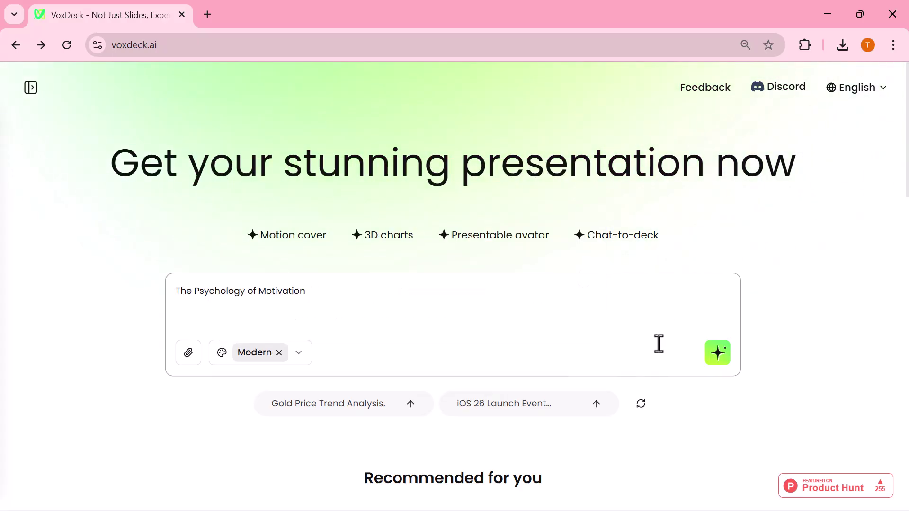
key("Return")
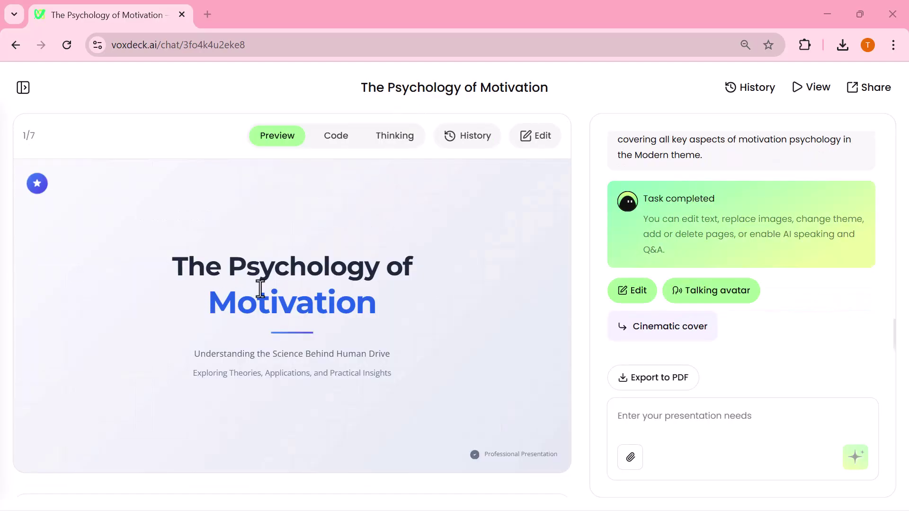
scroll(348, 289, "down", 3)
scroll(347, 289, "down", 3)
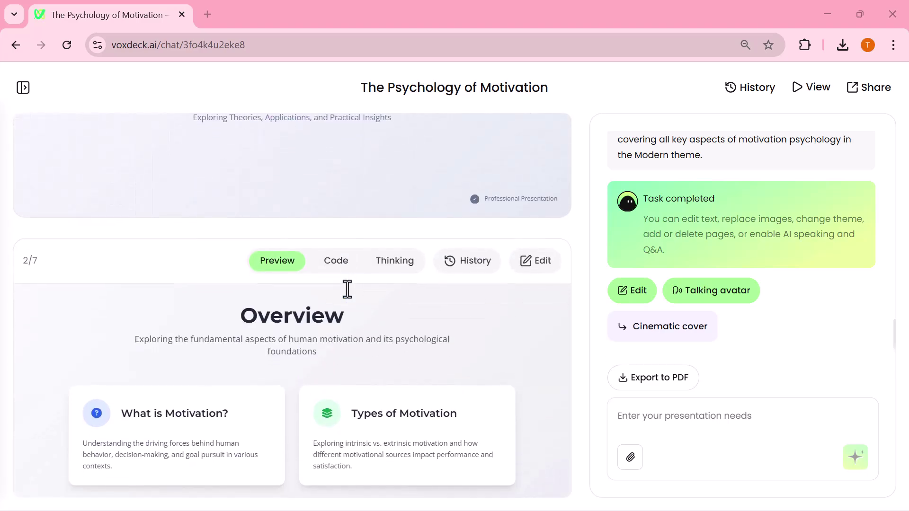
scroll(348, 289, "down", 4)
scroll(340, 338, "down", 3)
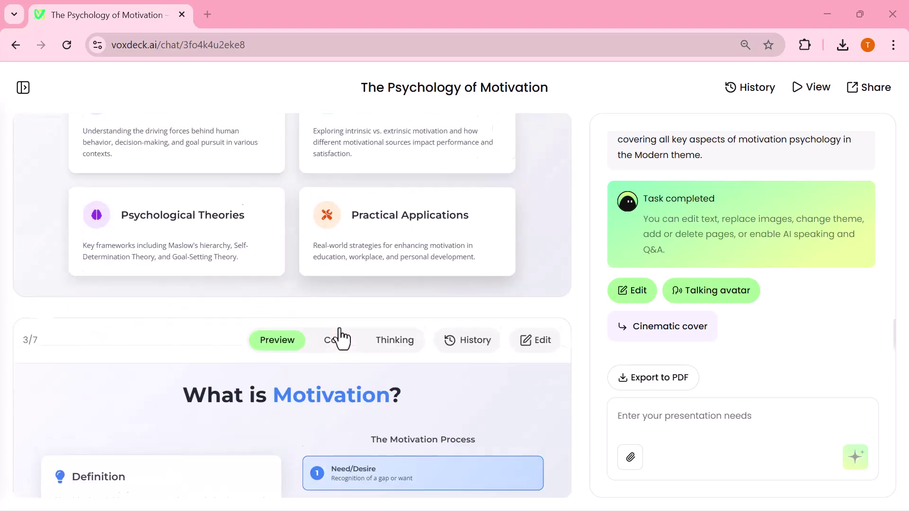
scroll(340, 337, "down", 3)
scroll(340, 337, "down", 1)
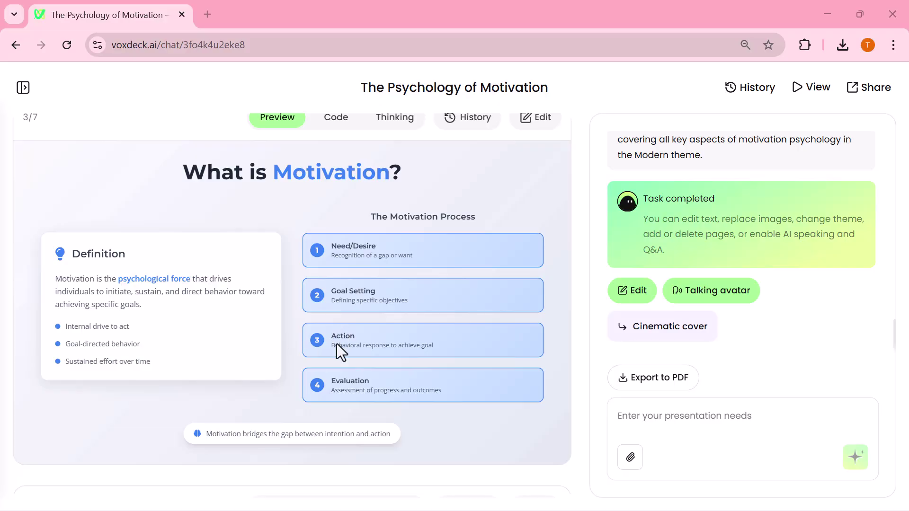
scroll(337, 344, "down", 5)
scroll(337, 344, "down", 2)
scroll(337, 344, "down", 1)
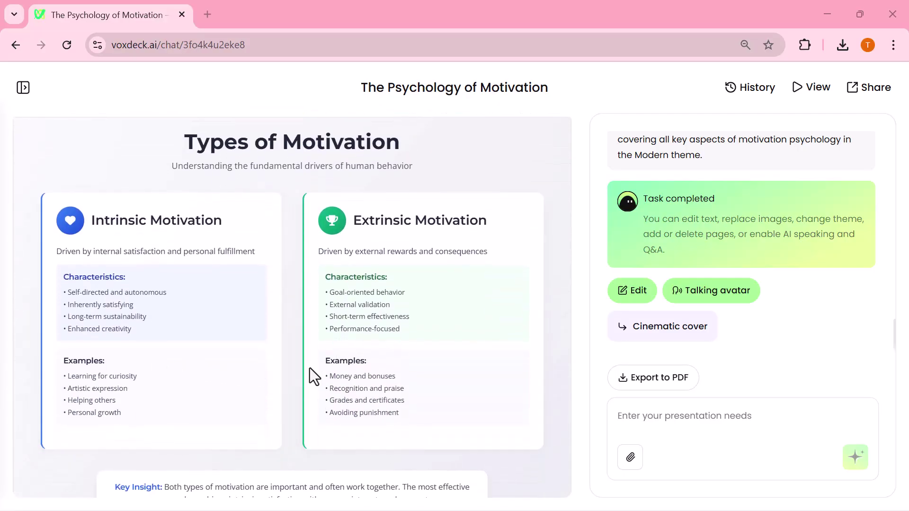
scroll(310, 369, "down", 3)
scroll(309, 368, "down", 2)
scroll(310, 368, "down", 5)
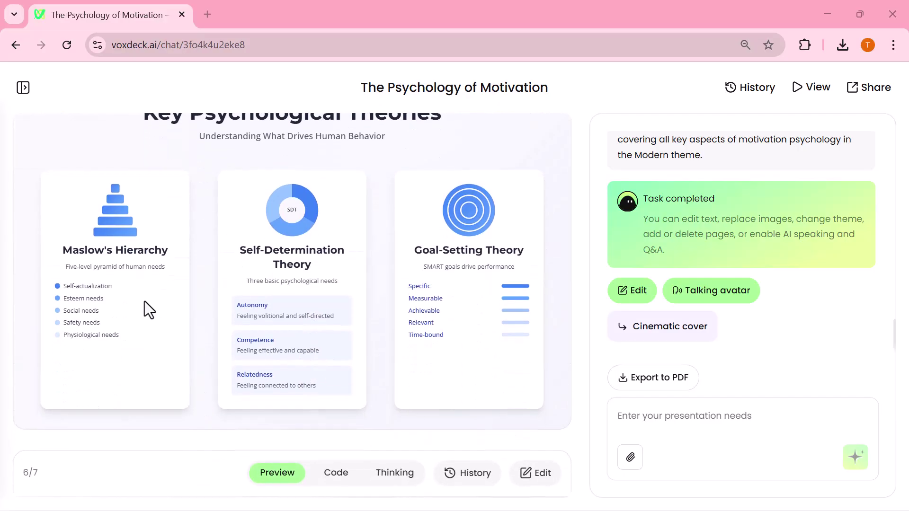
scroll(385, 296, "down", 5)
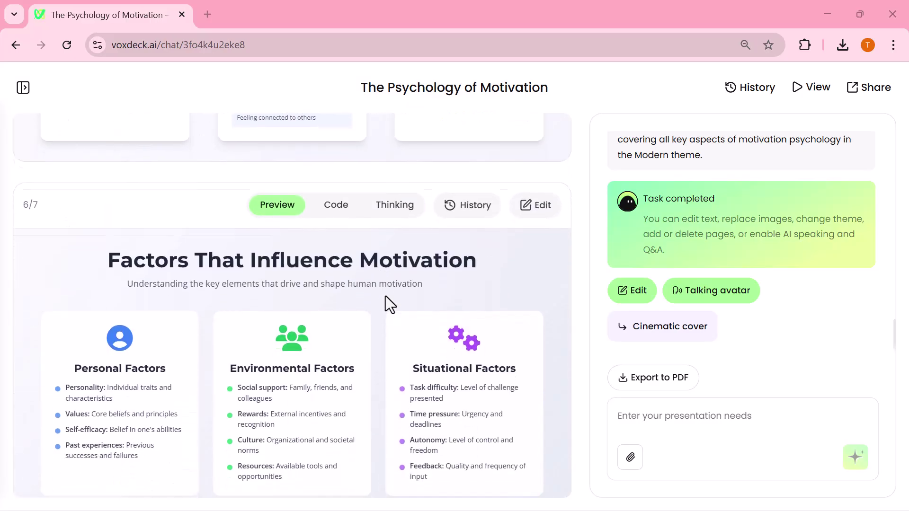
scroll(385, 297, "down", 5)
scroll(386, 297, "down", 4)
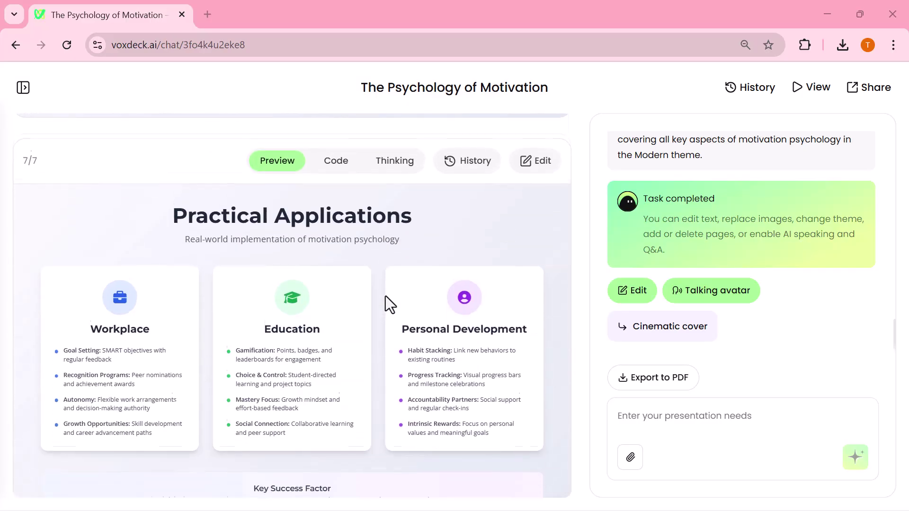
scroll(385, 296, "down", 1)
scroll(385, 297, "up", 3)
type("3D chart on all slide")
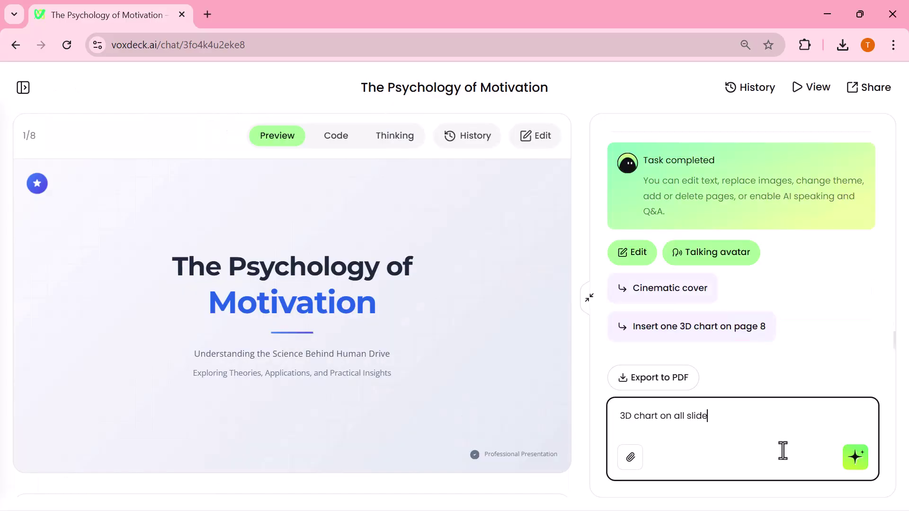
Submit the chat request for 3D charts on every slide of the motivation deck.
key("Return")
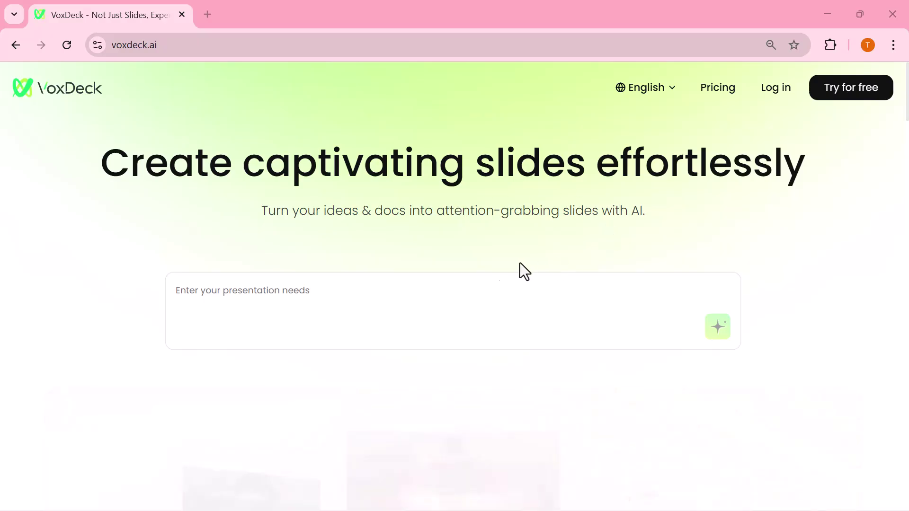
scroll(540, 244, "down", 3)
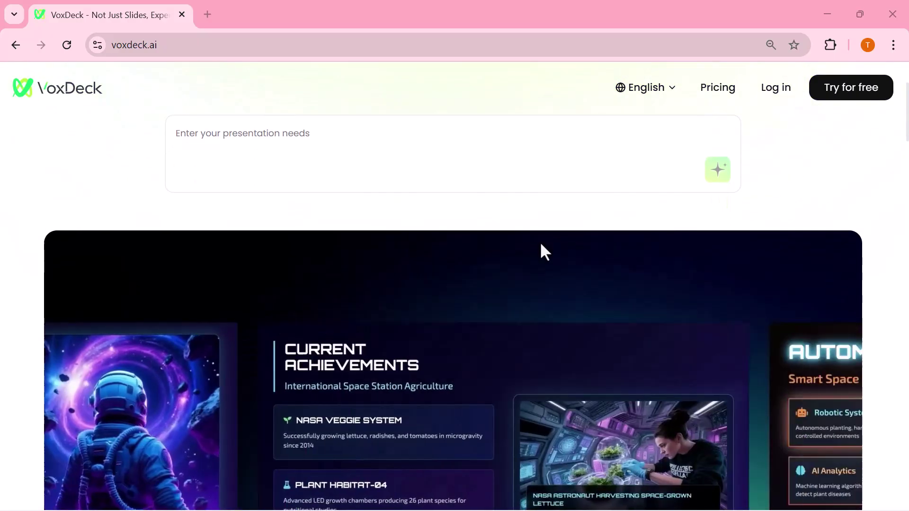
scroll(539, 242, "down", 2)
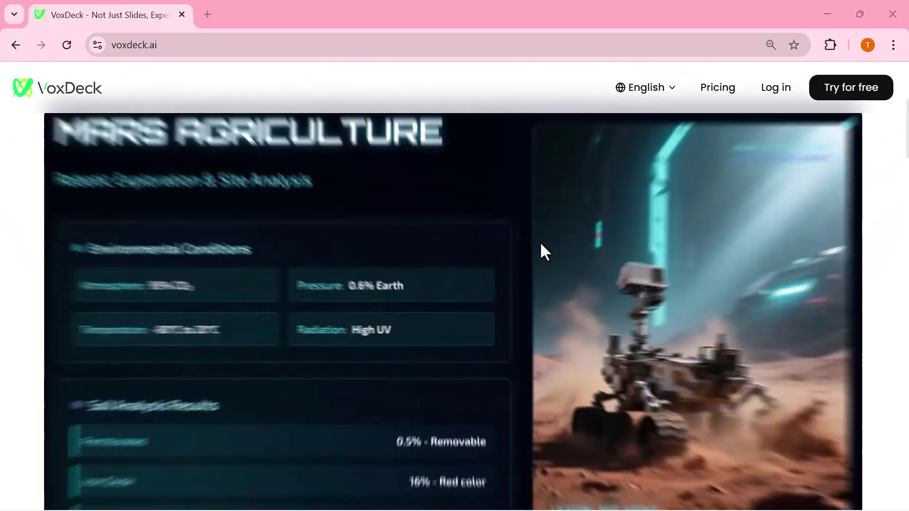
scroll(541, 245, "down", 2)
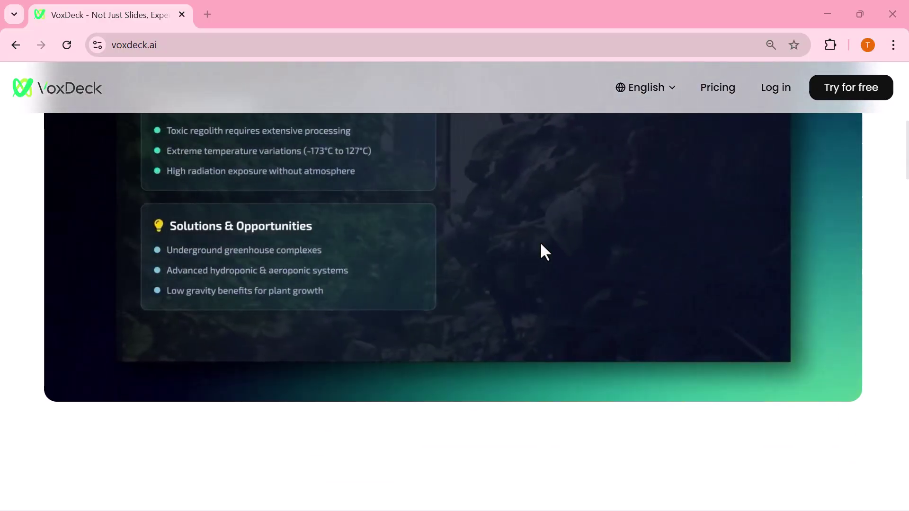
scroll(542, 245, "down", 2)
scroll(541, 245, "down", 2)
scroll(554, 237, "down", 2)
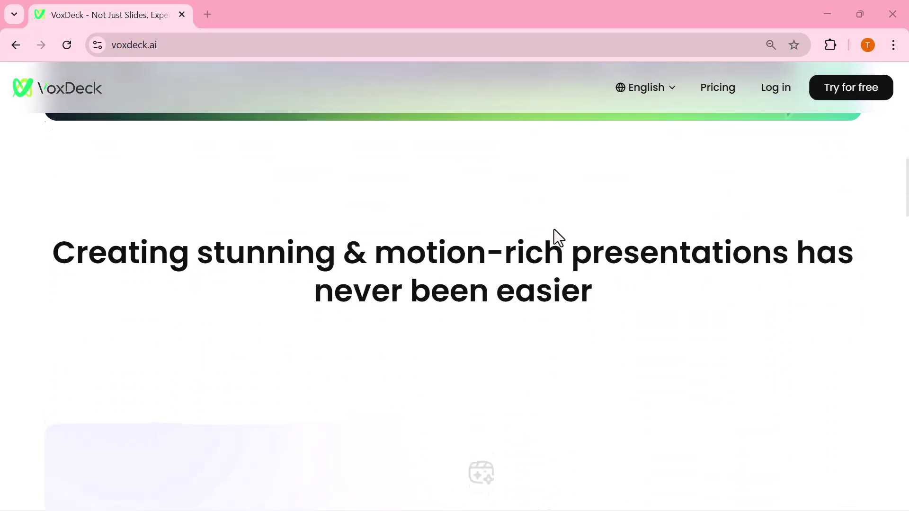
scroll(554, 237, "down", 1)
scroll(558, 226, "down", 2)
scroll(557, 225, "down", 2)
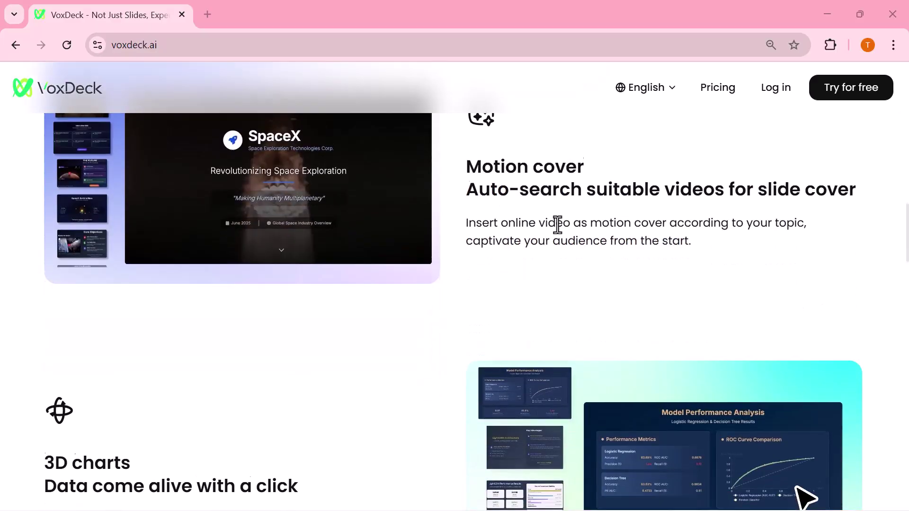
scroll(557, 225, "down", 1)
scroll(557, 225, "down", 1)
scroll(557, 226, "down", 1)
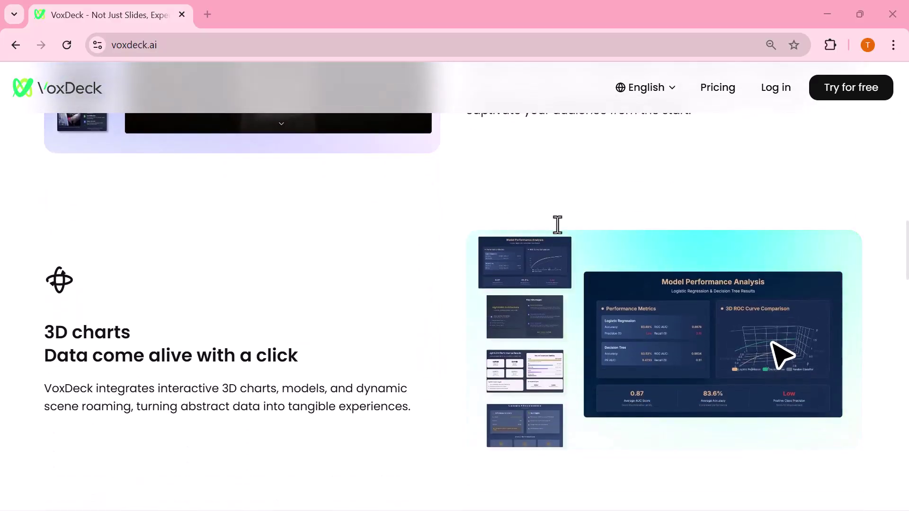